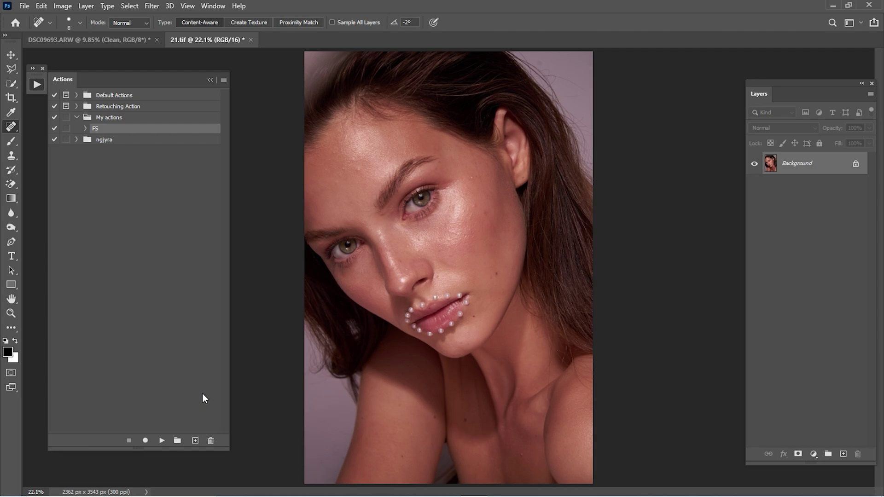
Create a new action named Bw Help Layer in the My actions set and start recording it
click(196, 441)
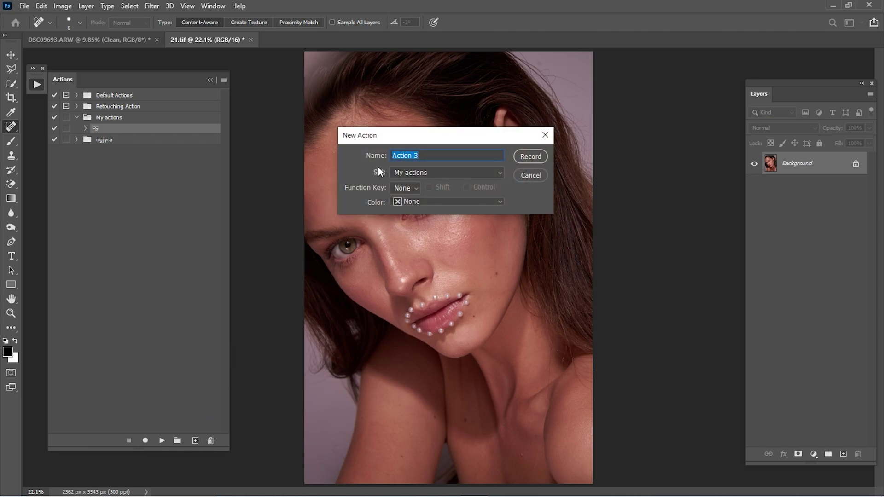
text(b)
key(BackSpace)
text(Bw Help Layer)
key(Return)
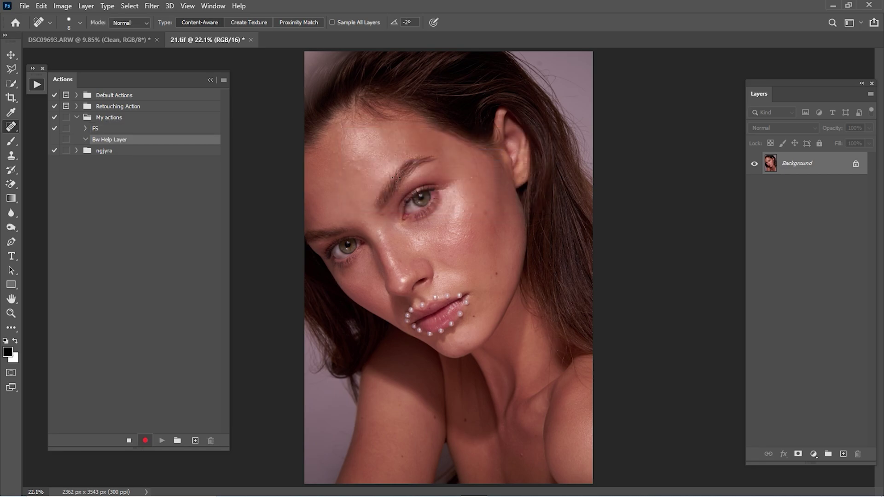
Add a Black & White adjustment layer with Reds at -15 and the Yellows lowered
click(814, 454)
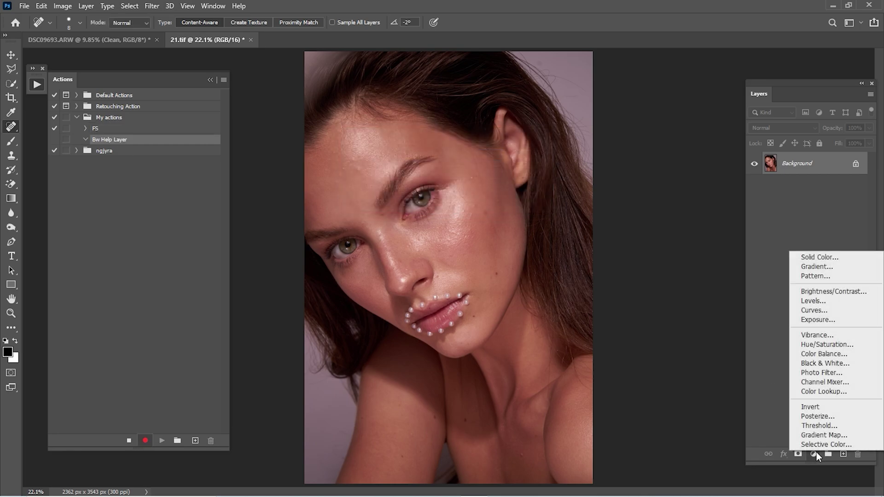
click(824, 363)
mouse_move(161, 169)
mouse_down()
mouse_move(139, 170)
mouse_move(148, 174)
mouse_up()
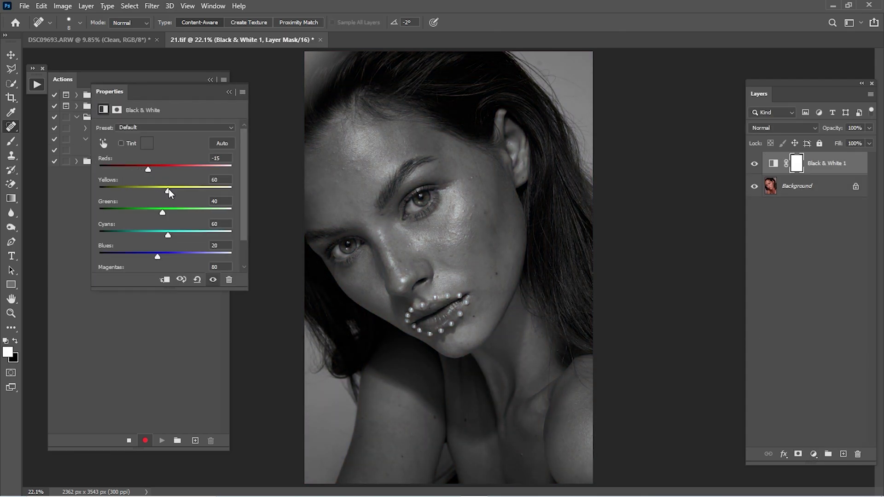
drag(168, 190, 148, 192)
click(229, 92)
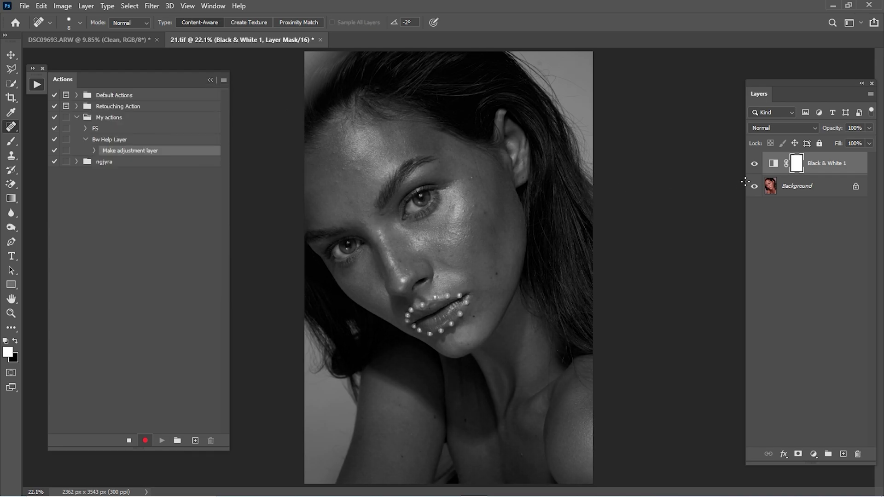
Add a Curves adjustment layer with a gentle contrast S-curve and set its opacity to 68%
click(814, 453)
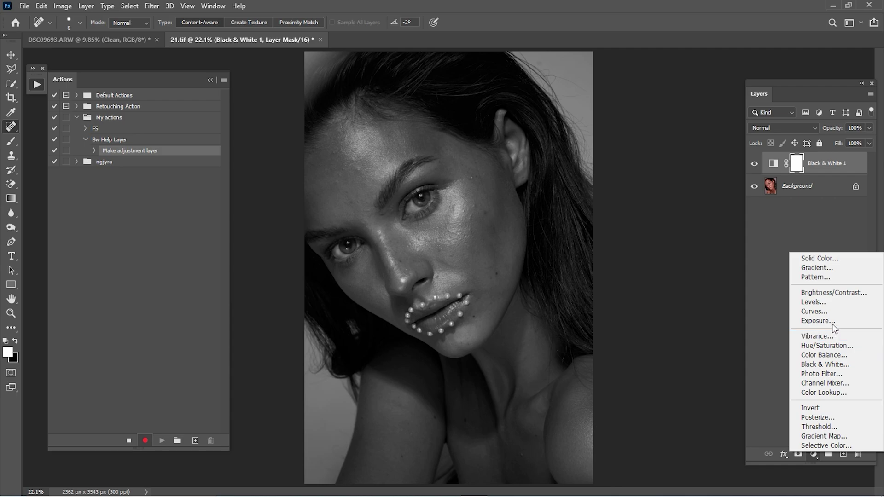
click(817, 317)
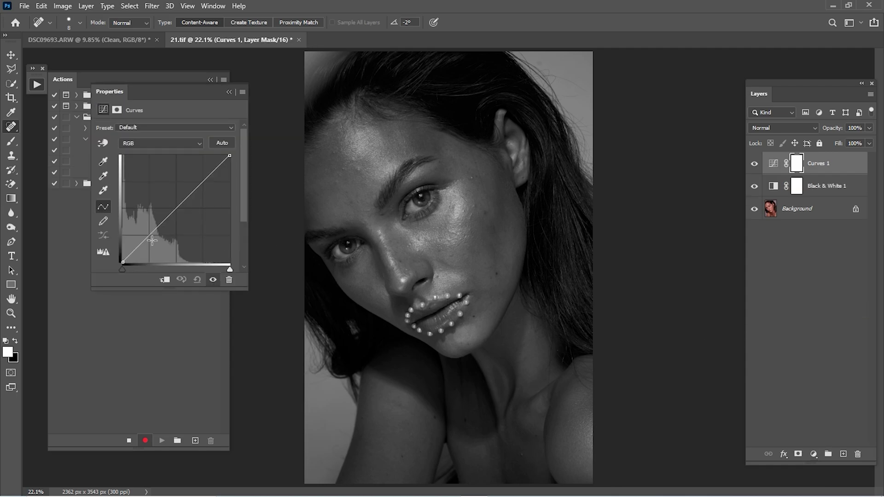
drag(152, 236, 155, 244)
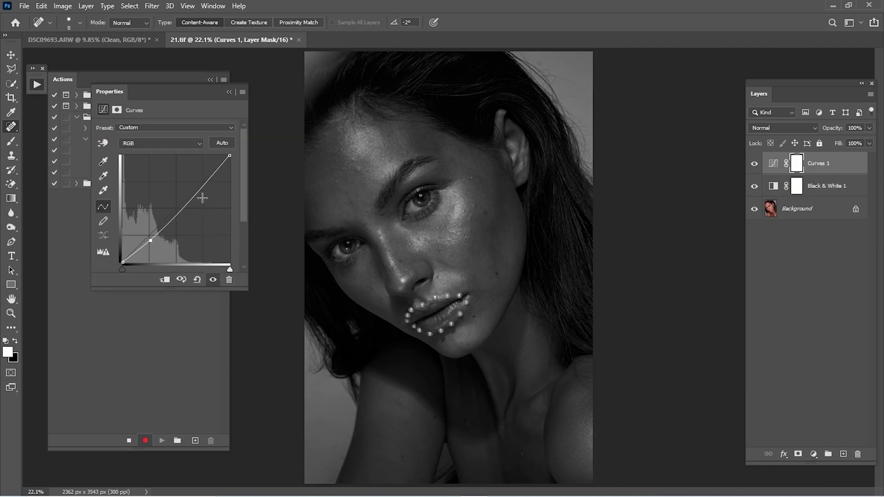
drag(201, 199, 198, 190)
click(230, 93)
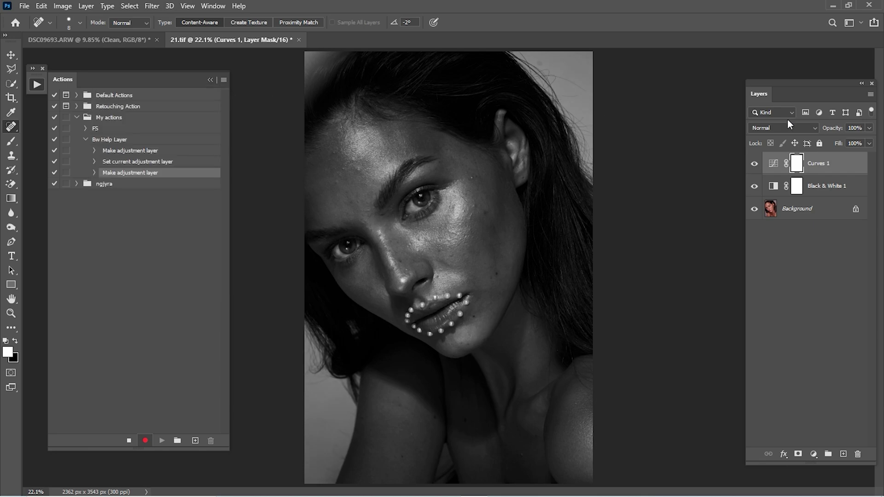
mouse_move(828, 123)
mouse_down()
mouse_move(819, 129)
mouse_move(829, 140)
mouse_up()
Group the Curves and Black & White layers and name the group Bw Help Layer
shift+click(824, 187)
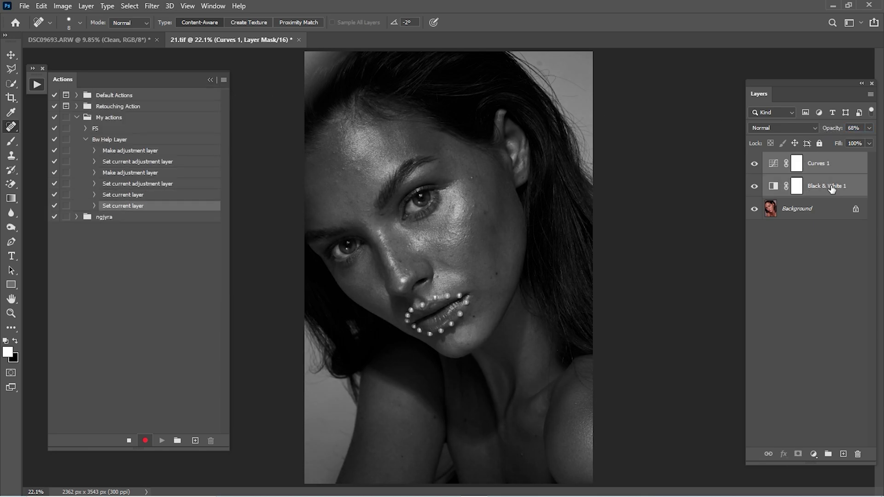
key(ctrl+g)
double_click(806, 164)
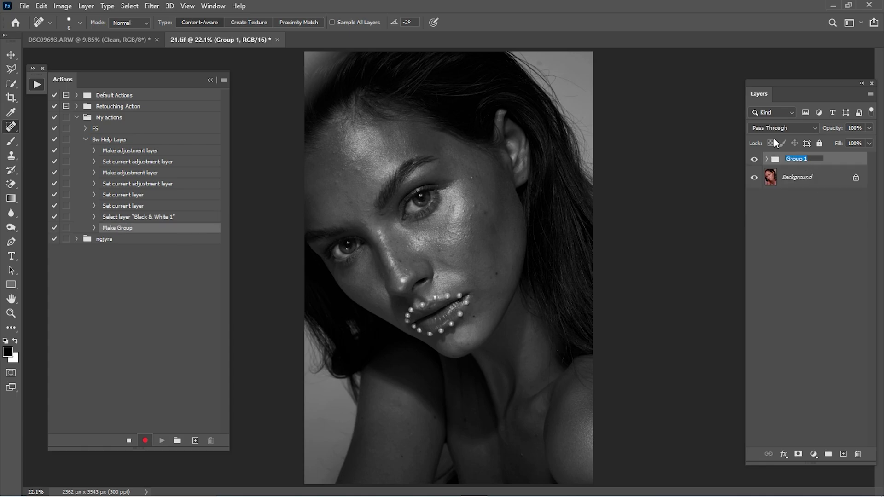
text(Bw Help Layer)
key(Return)
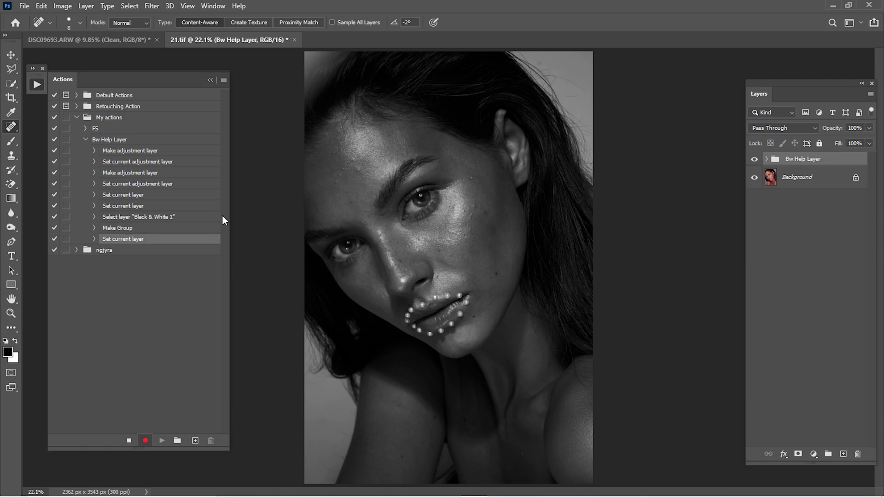
Stop recording, collapse the recorded steps and select the Bw Help Layer action
click(129, 441)
click(86, 140)
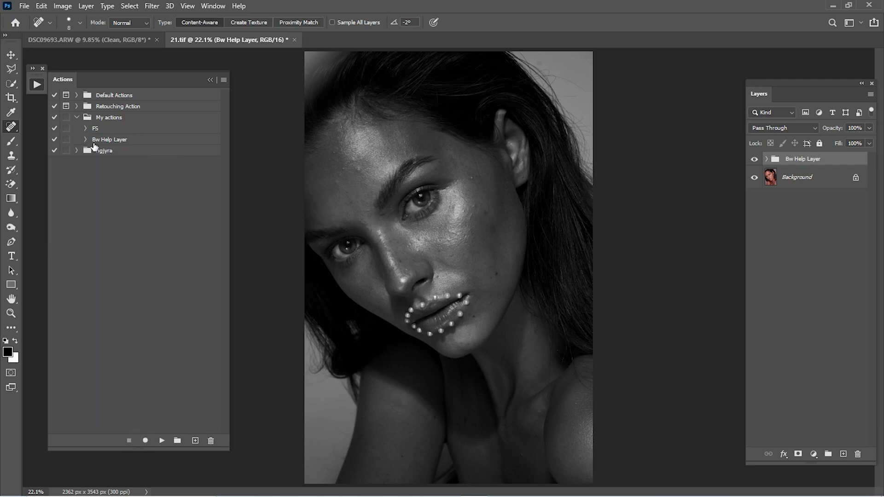
click(137, 144)
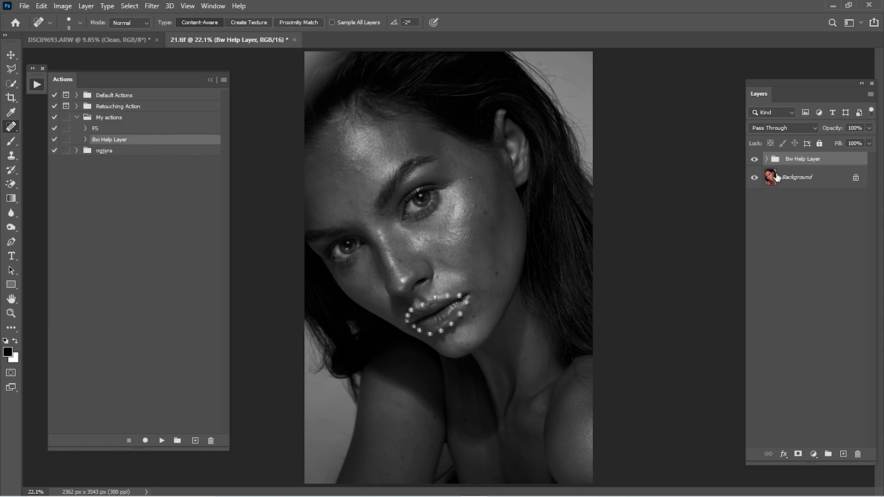
Delete the layer group, test the Bw Help Layer action by playing it, and delete the group it makes
key(Delete)
click(162, 440)
key(Delete)
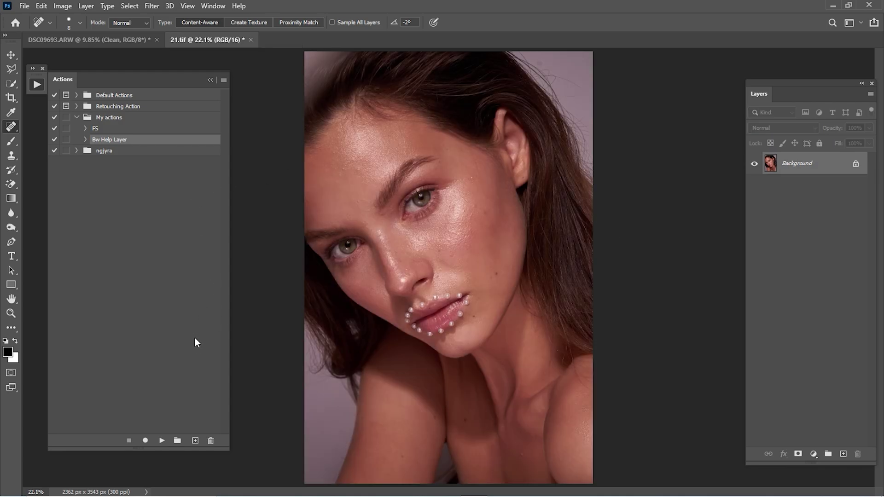
Create a new action named Dodge and Burn in the My actions set and start recording it
click(195, 441)
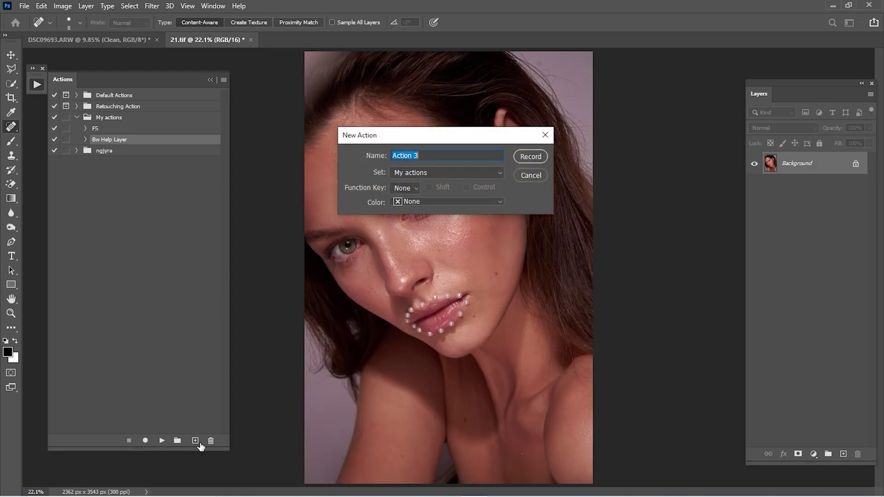
text(Dodge A)
key(BackSpace)
text(and Burn)
key(Return)
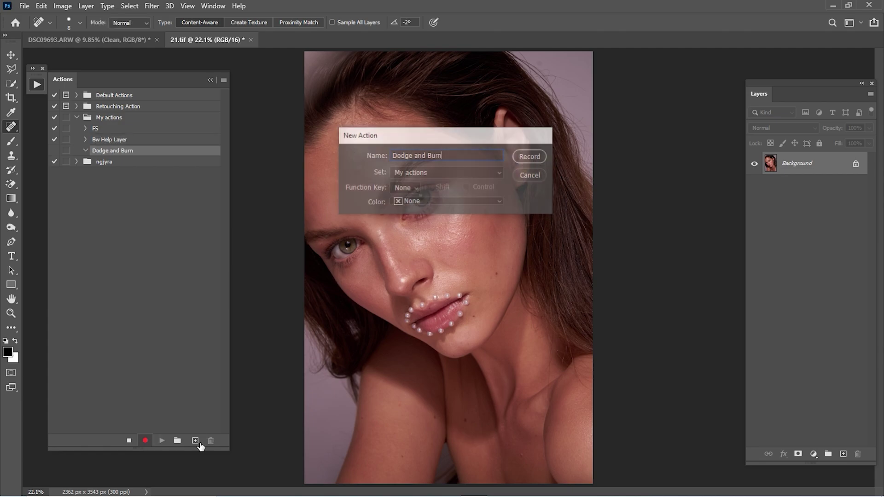
Add a Curves adjustment layer that brightens the midtones and invert its mask to black
click(813, 454)
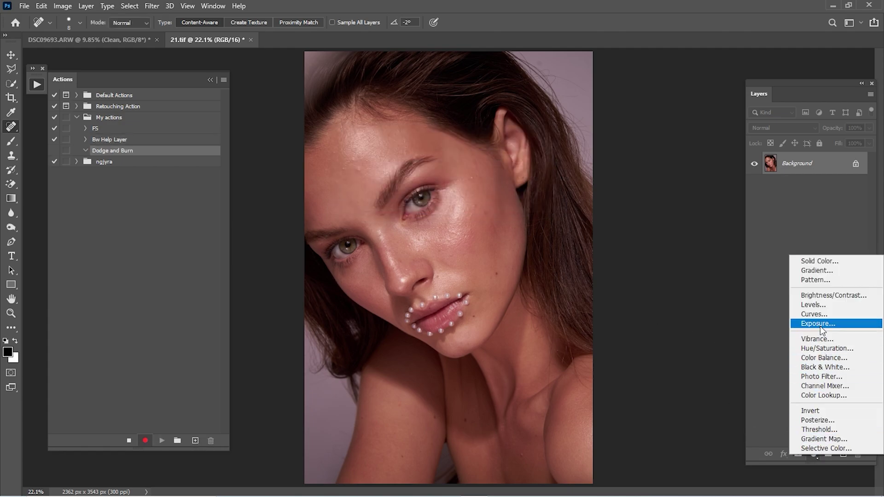
click(814, 314)
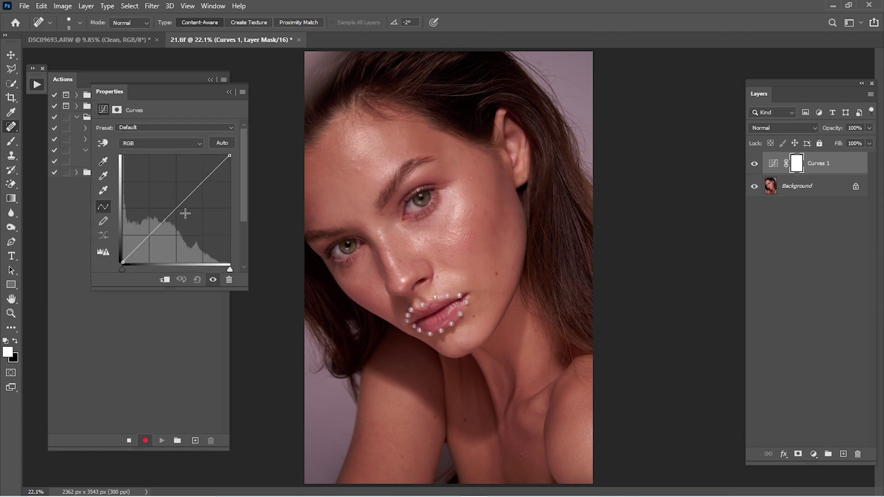
drag(183, 213, 173, 208)
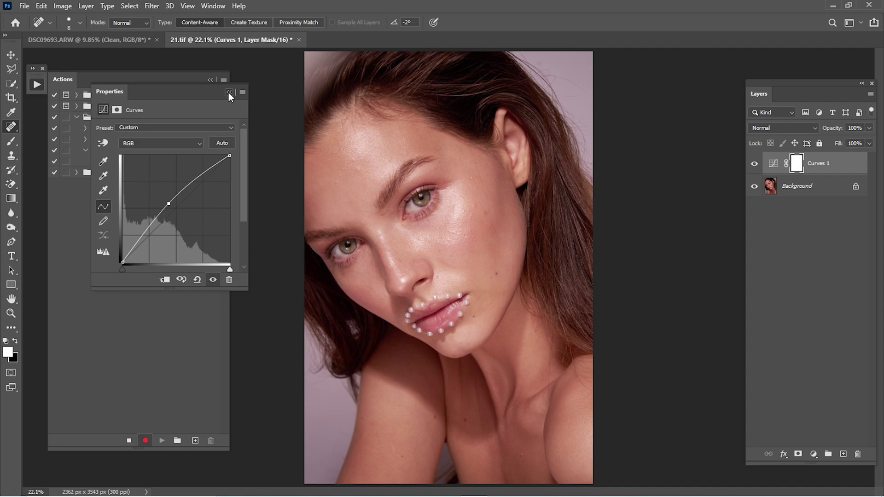
click(228, 92)
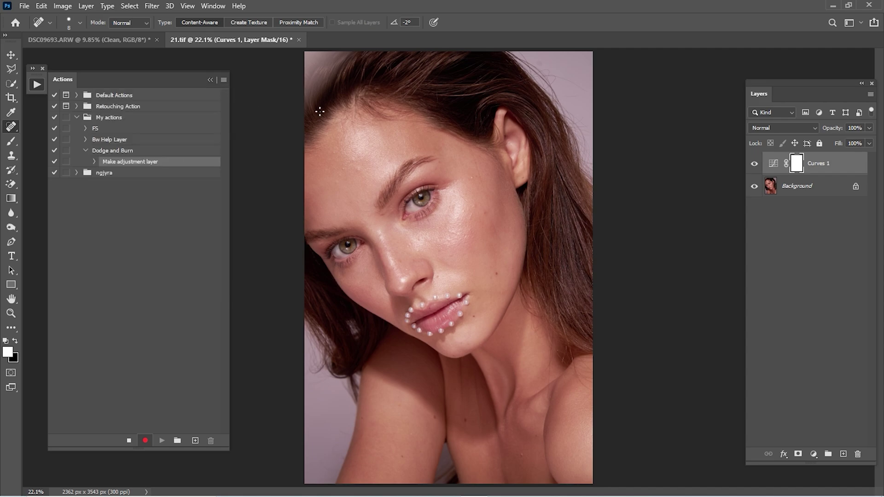
key(ctrl+i)
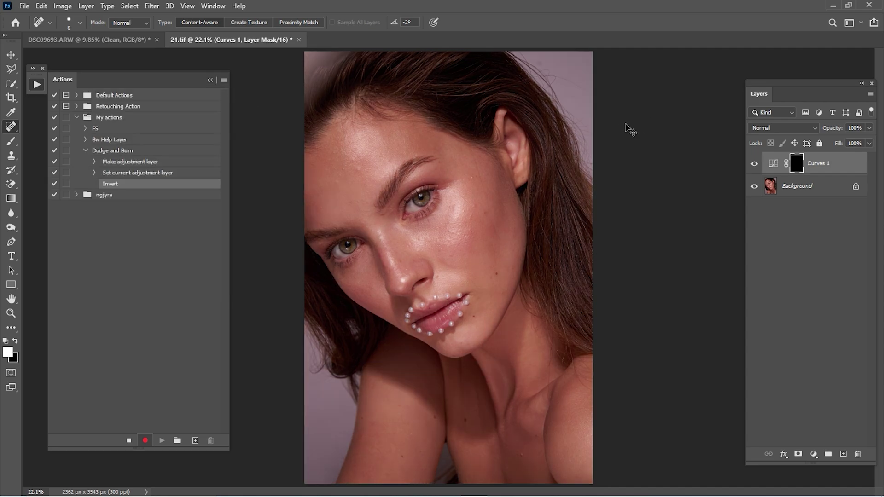
Rename the brightening Curves layer as Dodge
double_click(824, 166)
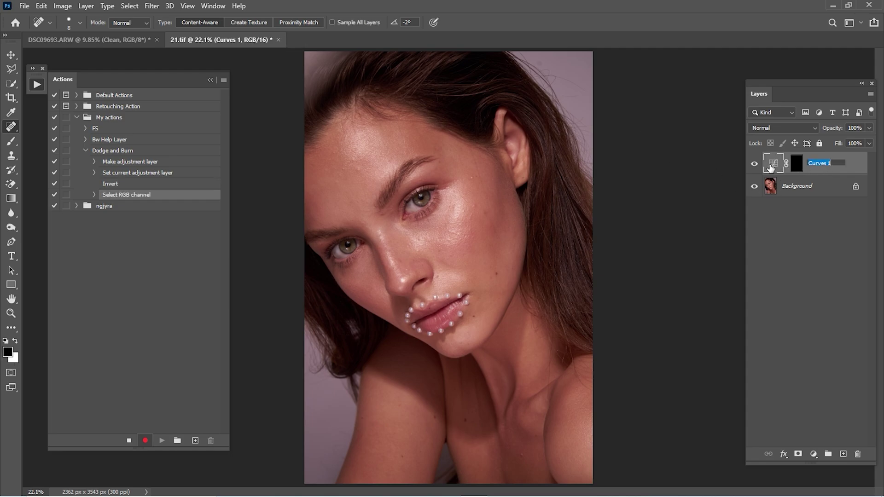
text(Dodge)
key(Return)
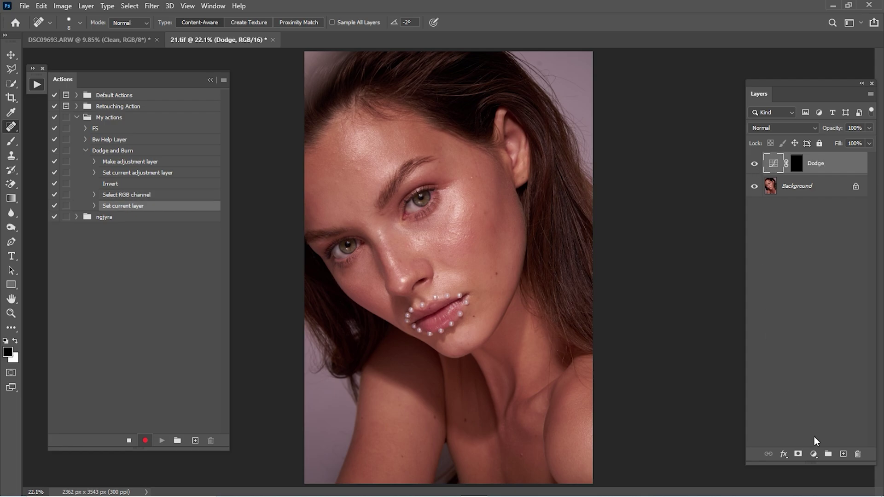
Add another Curves adjustment layer that darkens the midtones and invert its mask to black
click(813, 454)
click(810, 315)
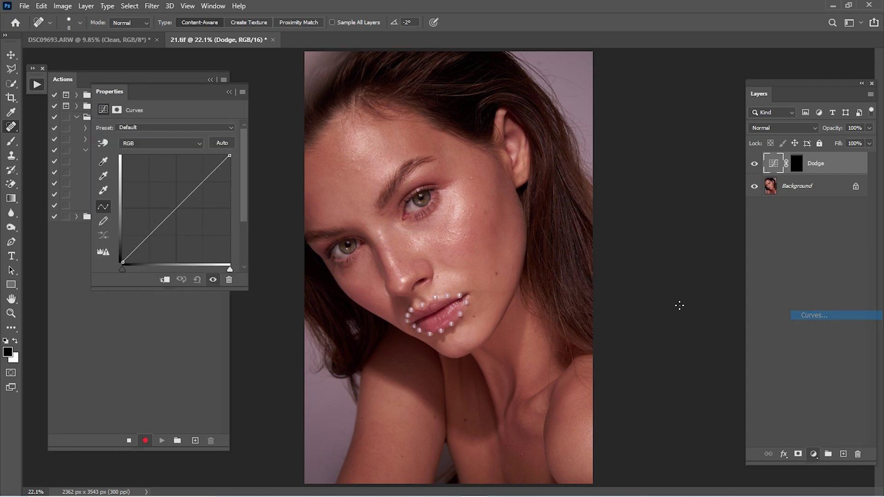
drag(179, 208, 185, 222)
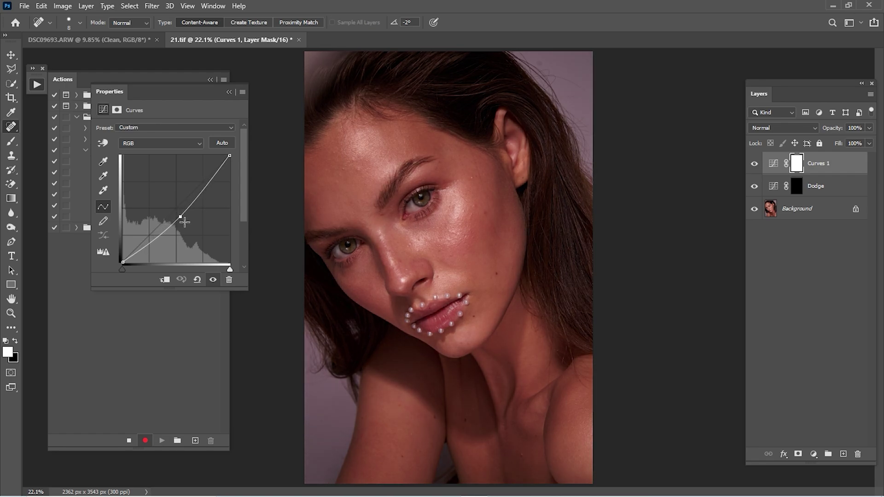
click(231, 93)
key(ctrl+i)
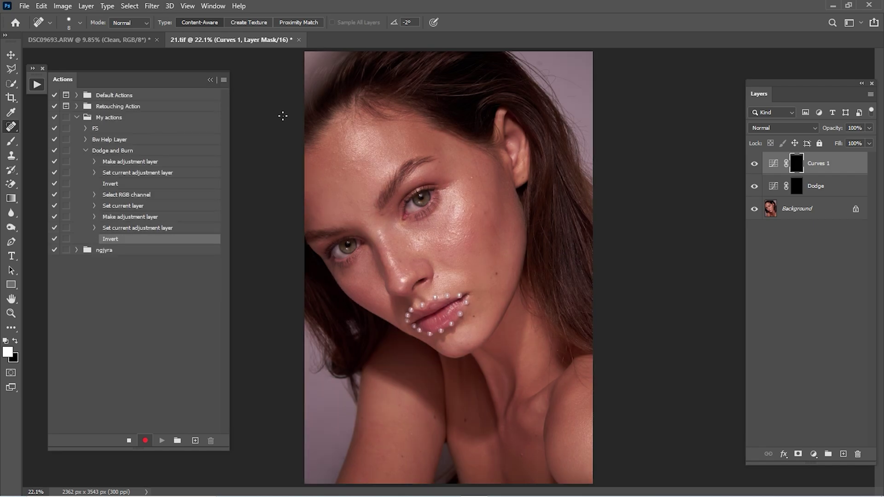
Rename the darkening Curves layer as Burn
double_click(829, 167)
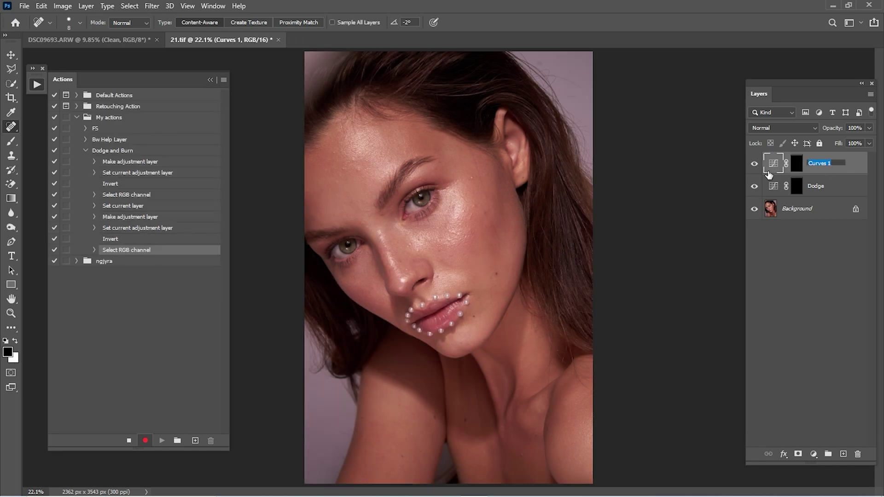
text(Burn)
key(Return)
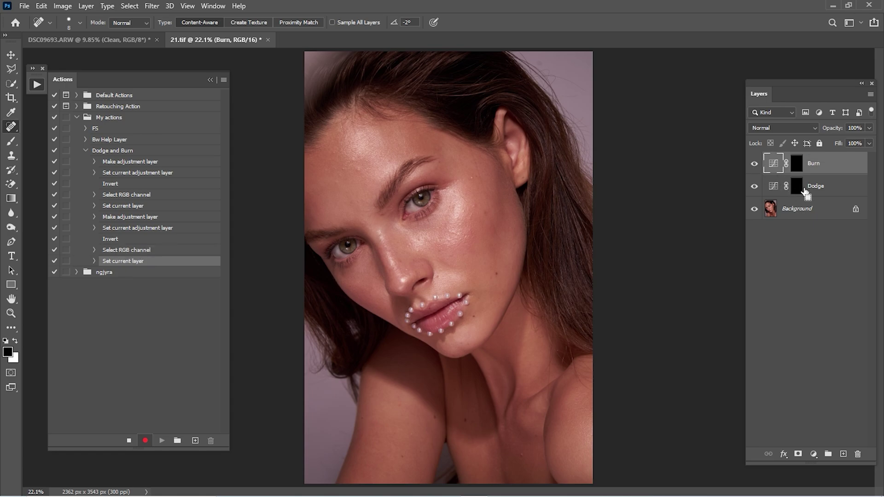
Group the Burn and Dodge layers and name the group Dodge and Burn
shift+click(819, 188)
key(ctrl+g)
double_click(798, 160)
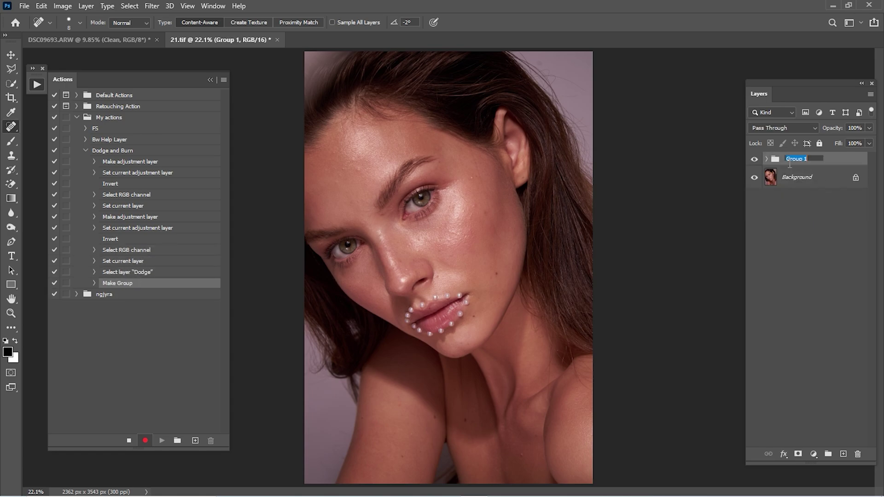
text(Dodge and Burn)
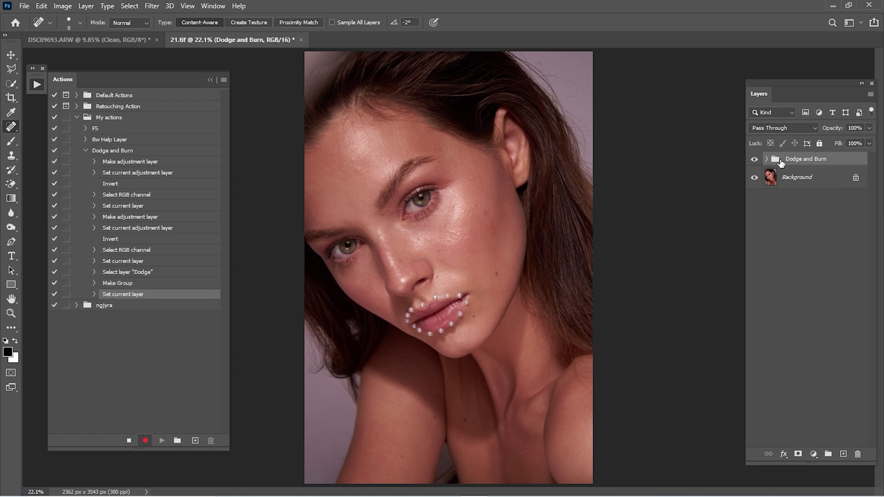
key(Return)
Stop recording the action, delete the Dodge and Burn layer group and collapse the recorded steps
click(129, 440)
key(Delete)
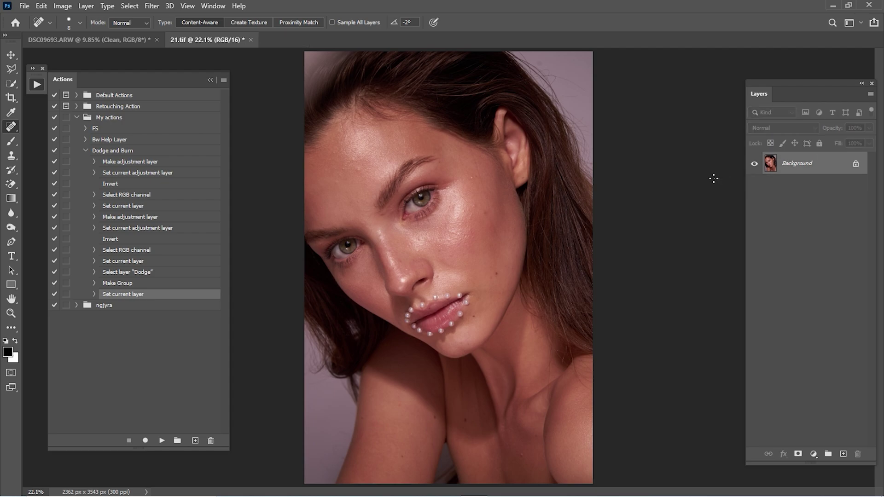
click(85, 151)
Run the Bw Help Layer and Dodge and Burn actions from the My actions set on the portrait
click(106, 152)
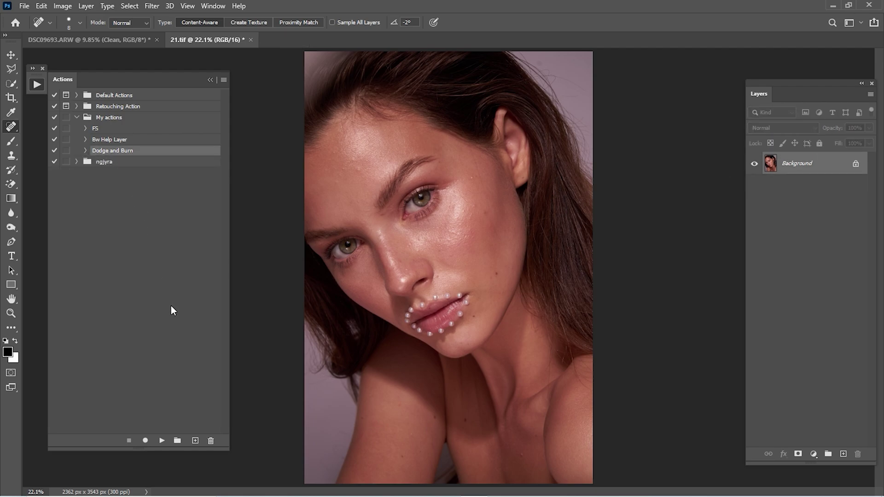
click(162, 441)
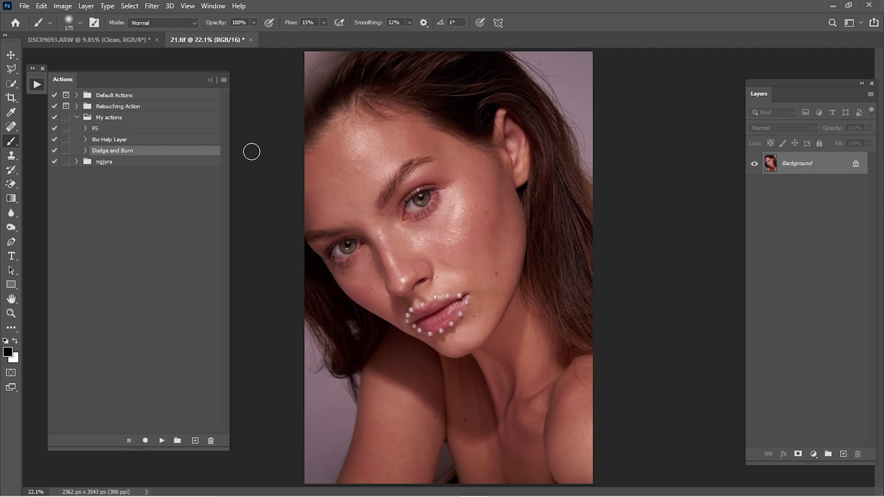
click(151, 143)
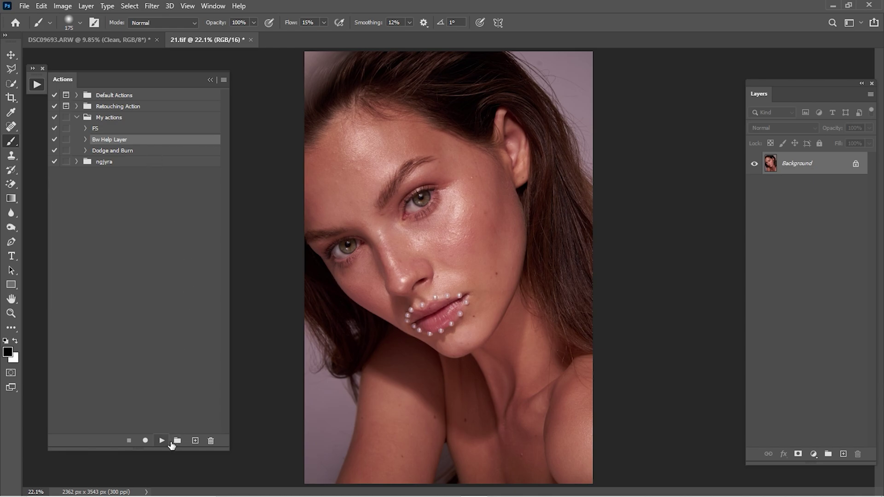
click(162, 441)
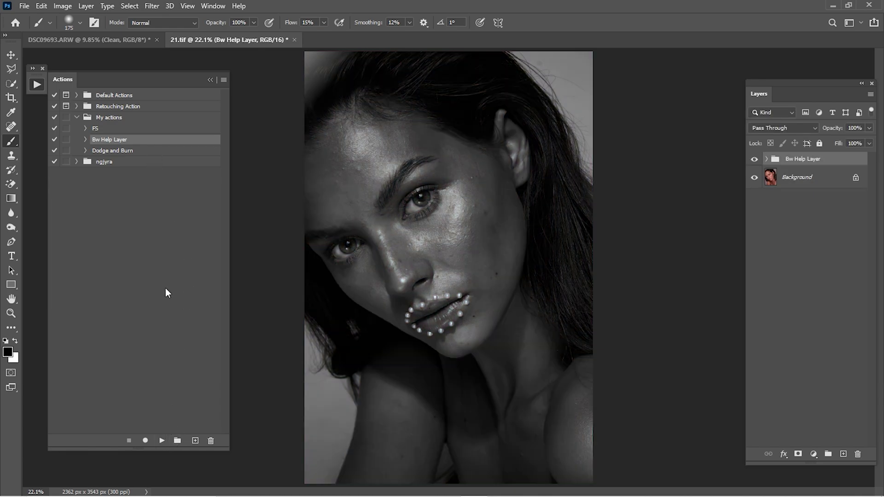
click(126, 152)
click(162, 440)
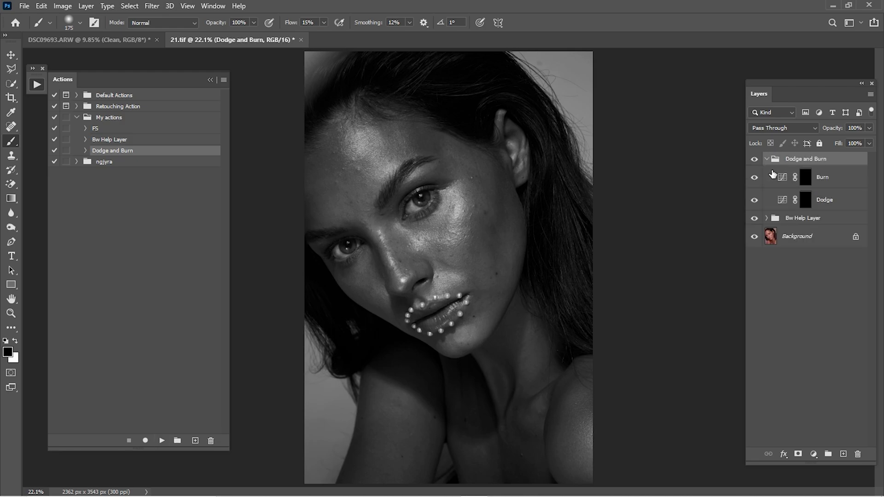
Select the Dodge layer's mask, switch the foreground colour to white and set the Brush opacity to 10%
click(805, 183)
click(807, 205)
key(x)
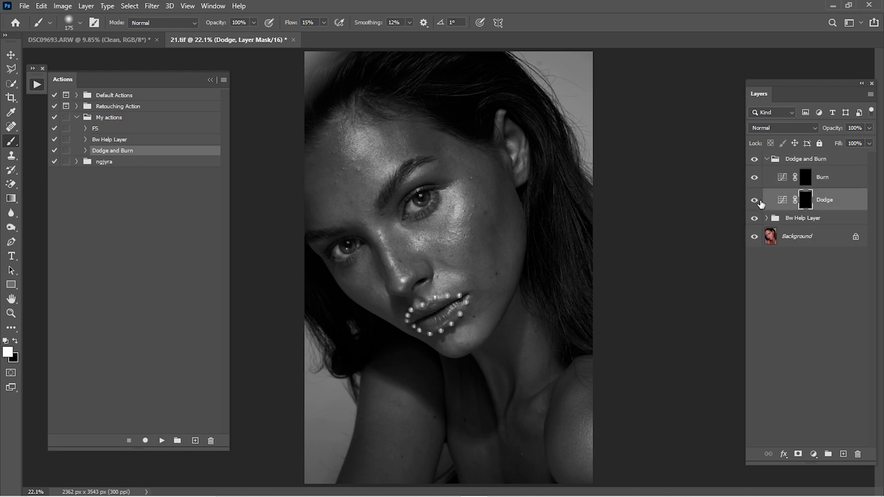
key(z)
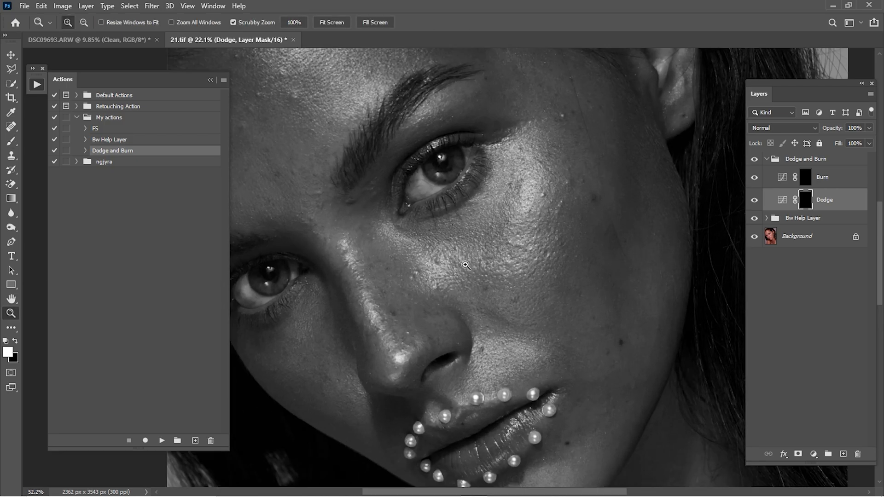
click(415, 232)
key(b)
click(213, 80)
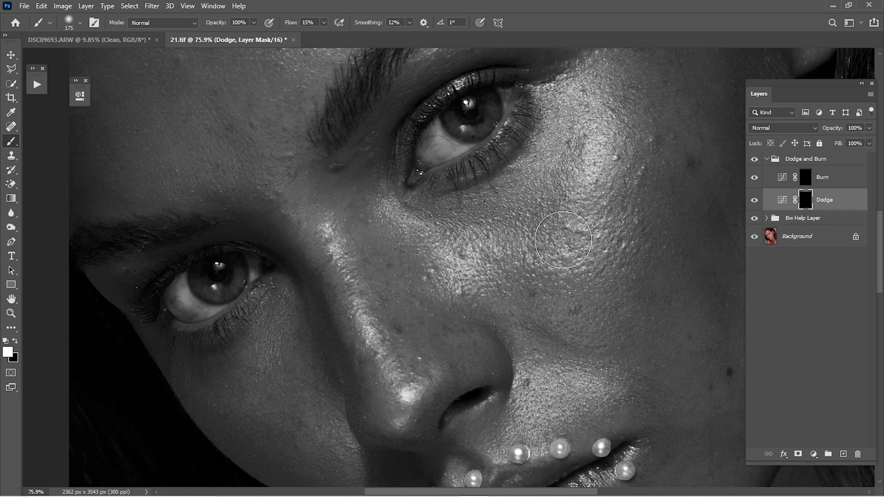
key(1)
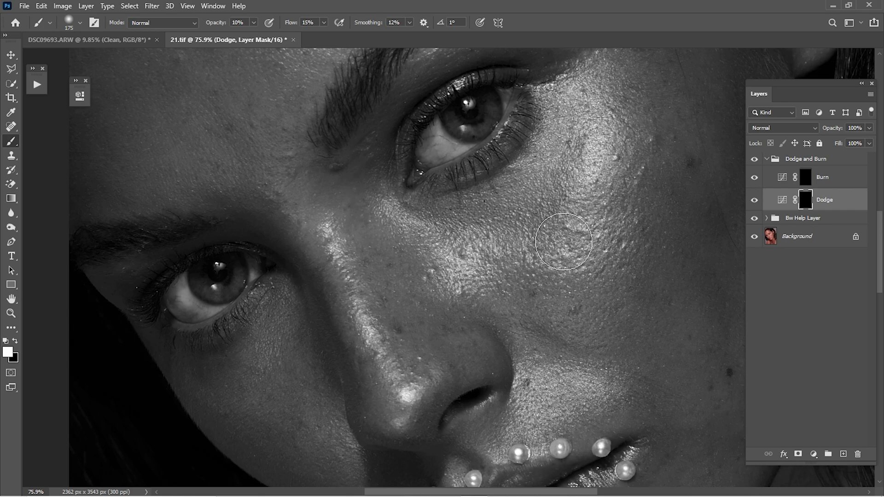
Dodge the dark patches on the cheek below the eye with soft strokes and compare with the Dodge layer hidden
drag(535, 193, 527, 235)
drag(582, 161, 481, 171)
drag(548, 213, 524, 237)
key(bracketleft)
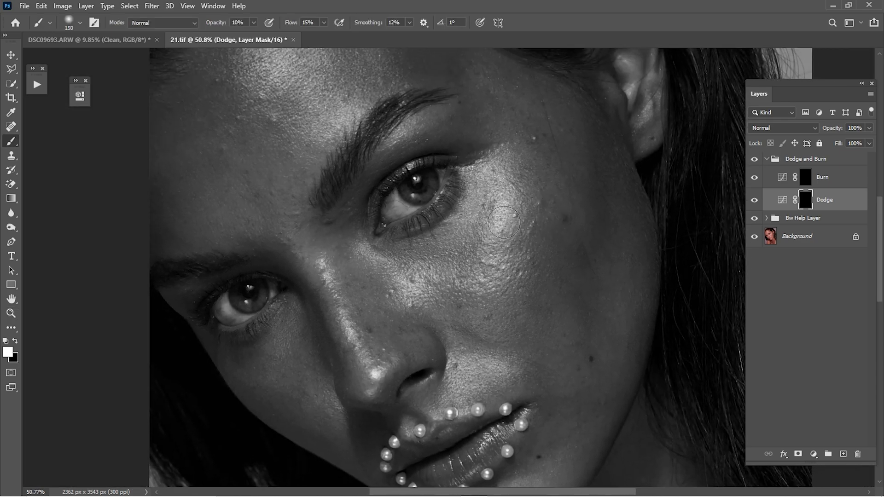
key(bracketleft)
key(bracketright)
drag(480, 261, 500, 222)
drag(495, 255, 508, 241)
click(754, 202)
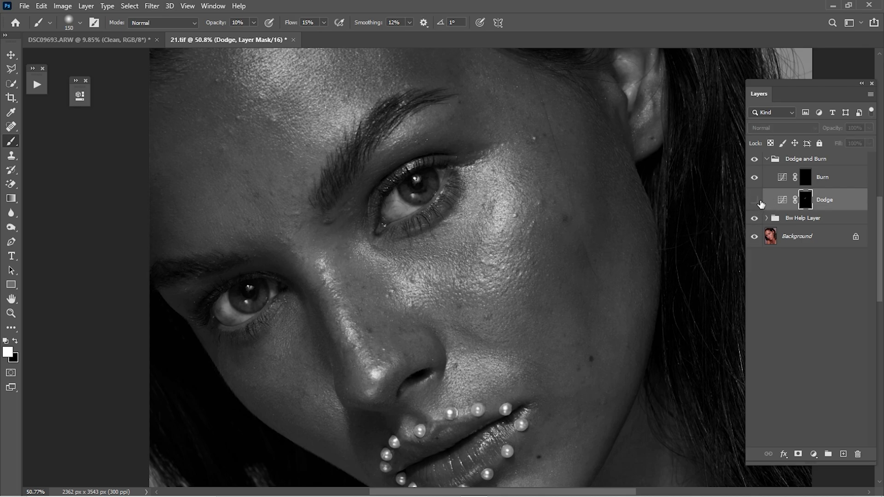
click(754, 201)
Raise the Brush opacity to 40% and dodge the forehead above the eyebrow with a 150 px brush
key(bracketright)
scroll(368, 230, up, 3)
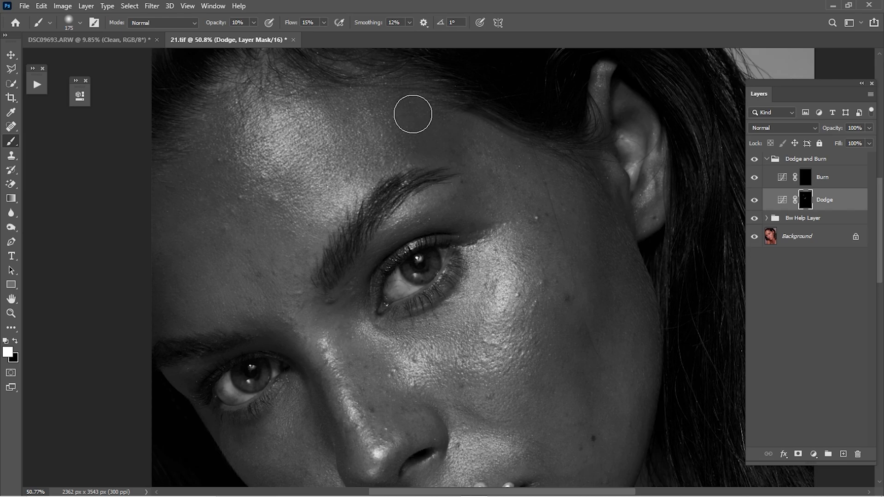
key(bracketleft)
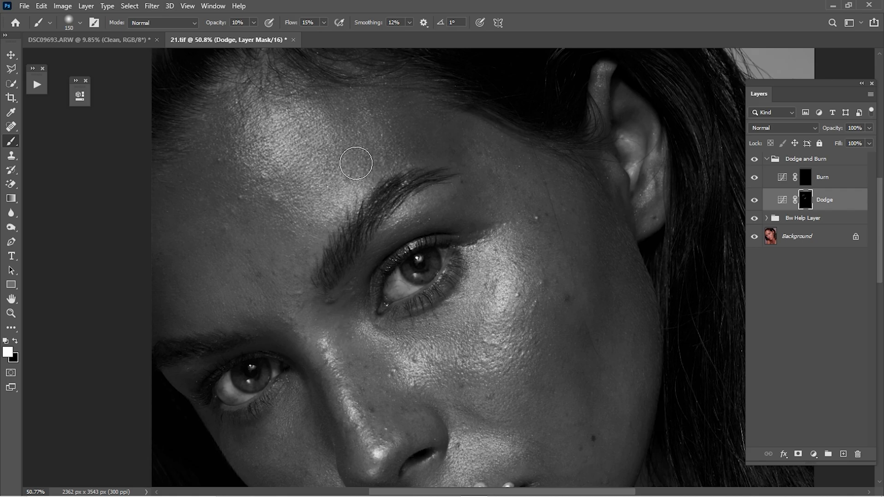
drag(212, 24, 216, 24)
mouse_move(345, 125)
mouse_down()
mouse_move(392, 175)
mouse_move(362, 111)
mouse_move(394, 167)
mouse_move(395, 110)
mouse_up()
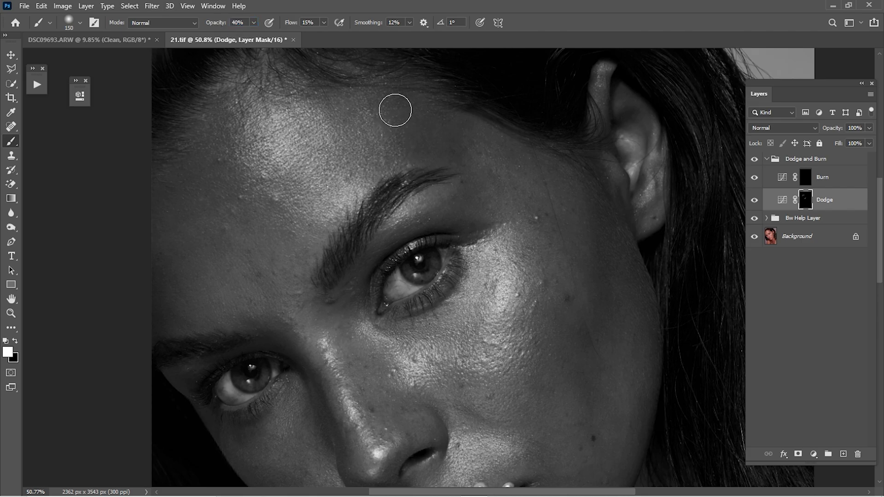
Dodge the cheek beside the nostril with a 100 px brush and enlarge the brush to 250 px for the outer cheek
key(space)
drag(457, 284, 420, 179)
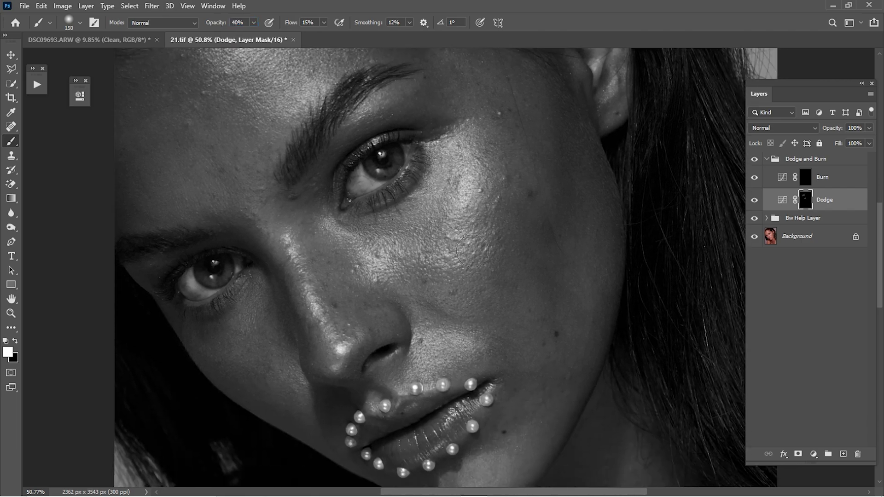
key([)
key(bracketleft)
drag(461, 343, 439, 314)
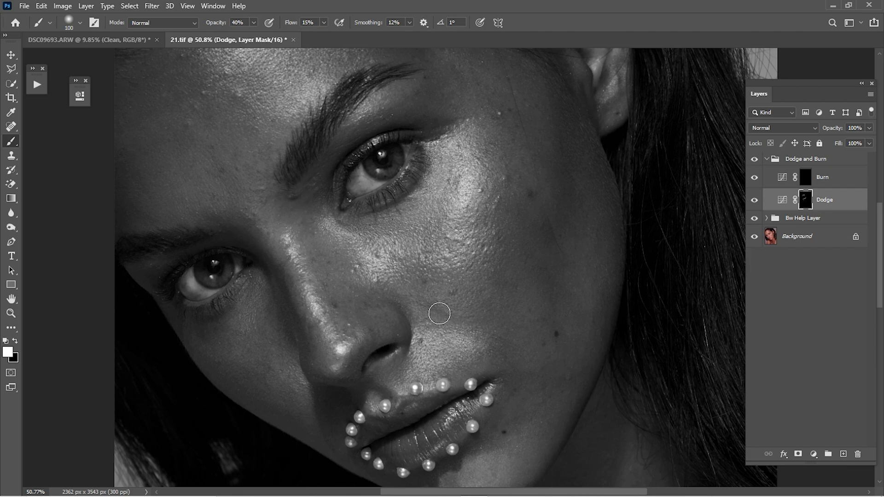
key(bracketright)
key(bracketright)
key(bracketright)
key(bracketright)
key(bracketright)
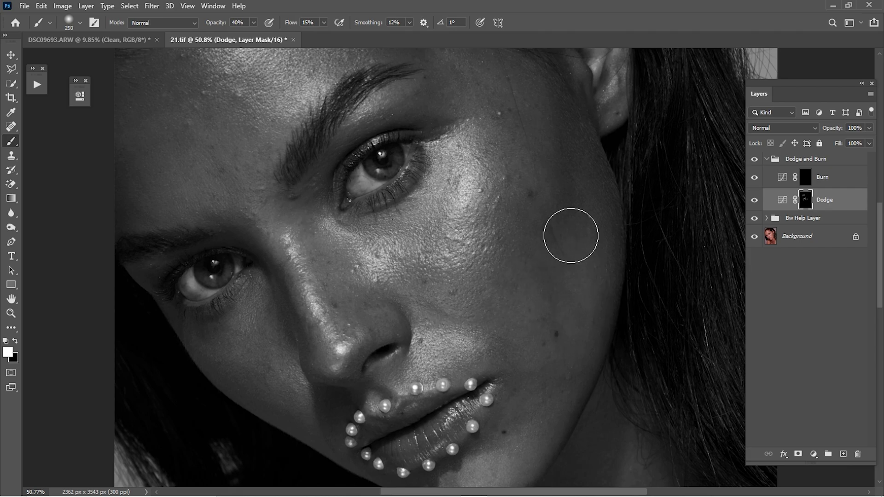
scroll(568, 232, down, 4)
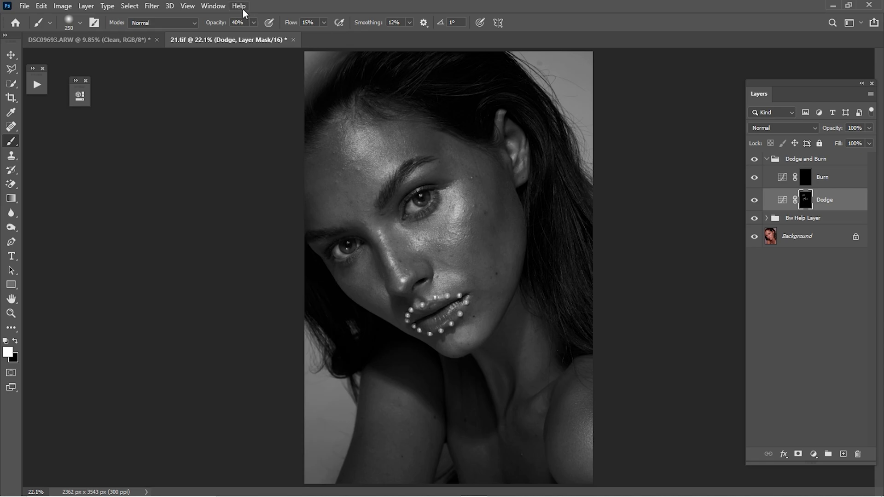
Open a second window for 21.tif and arrange the windows in the 2-up Vertical layout
click(210, 6)
mouse_move(234, 17)
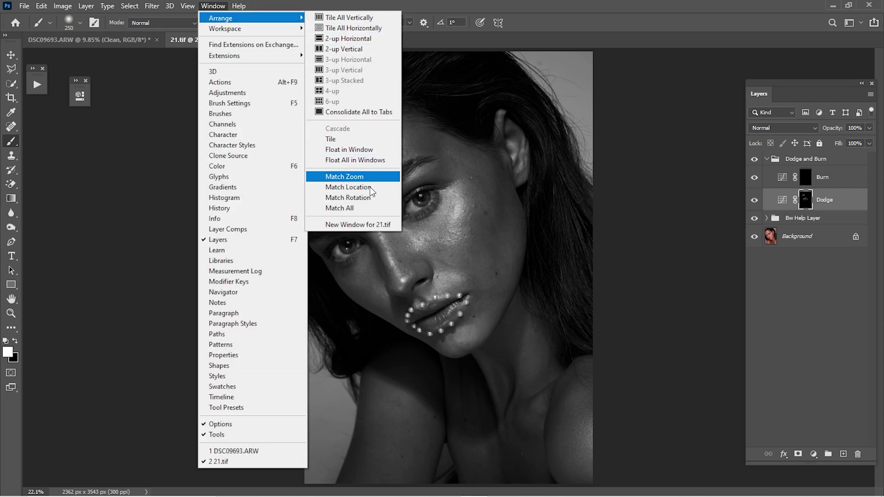
click(359, 225)
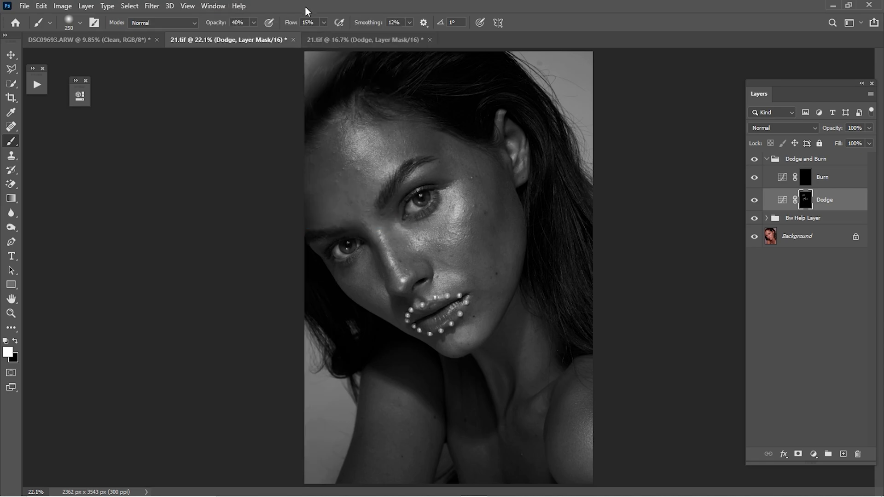
click(213, 6)
mouse_move(257, 20)
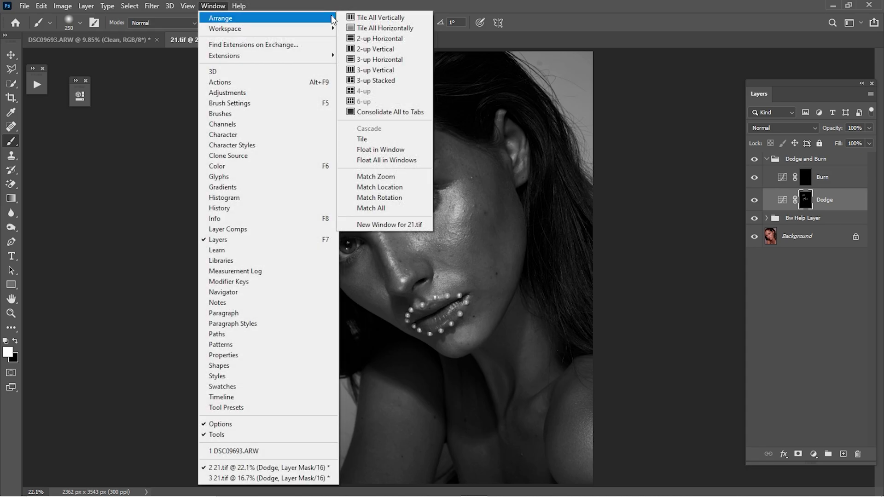
click(384, 46)
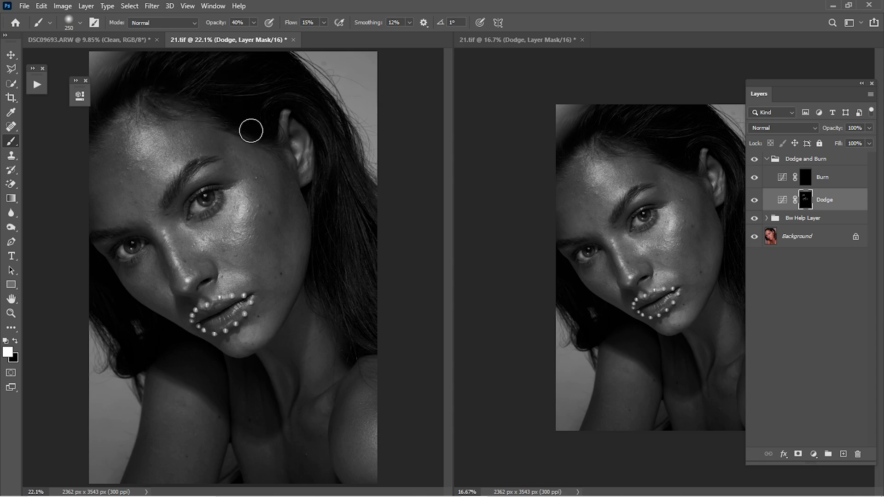
Narrow the first image pane into an overview and fit the whole portrait in it at 20.88% zoom
drag(460, 136, 317, 154)
click(86, 81)
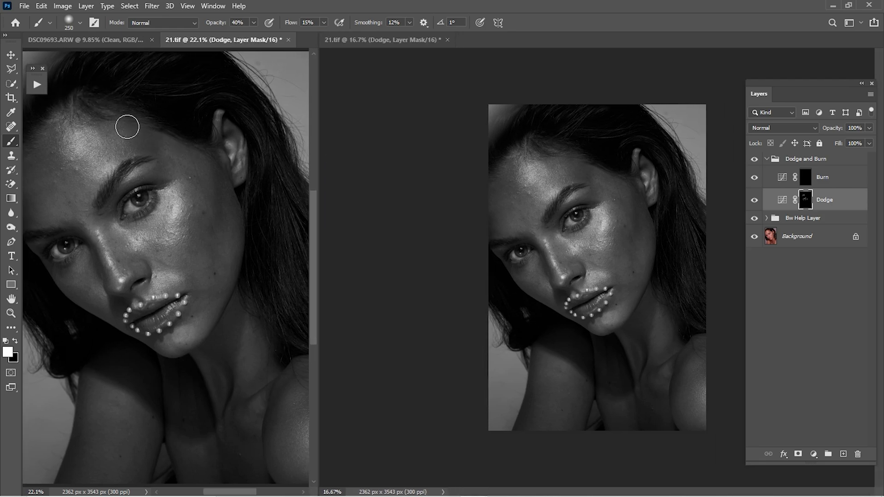
key(z)
mouse_move(180, 221)
mouse_down()
mouse_move(168, 225)
mouse_move(162, 246)
mouse_up()
key(z)
click(163, 246)
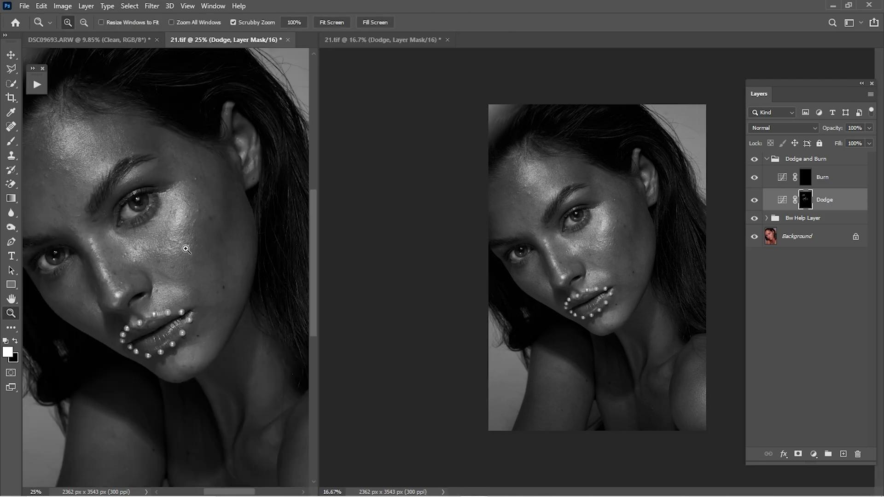
key(b)
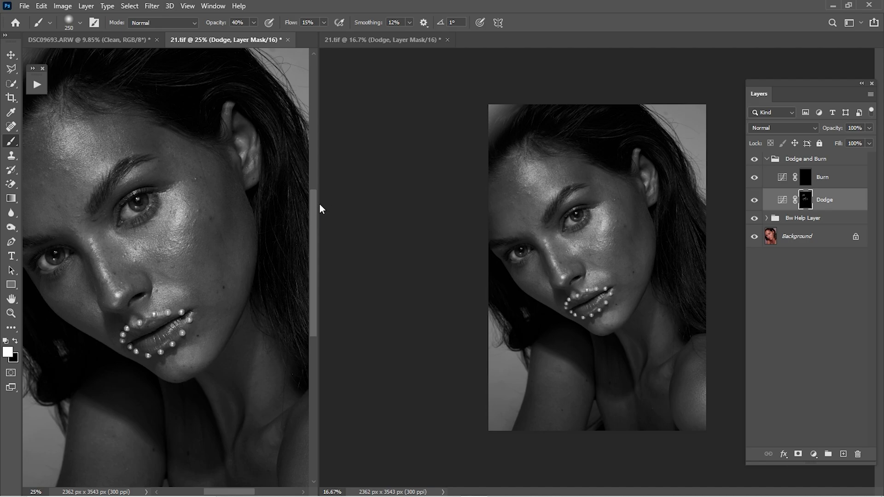
drag(321, 203, 307, 200)
key(z)
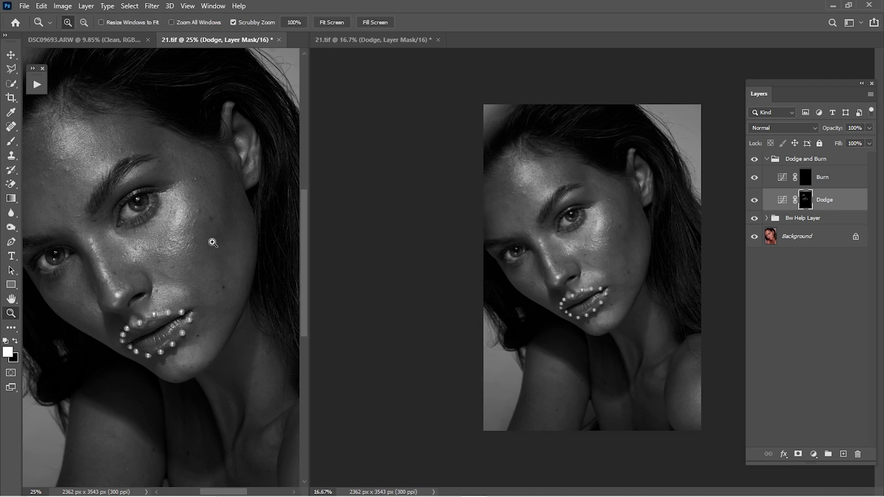
scroll(212, 242, down, 2)
key(b)
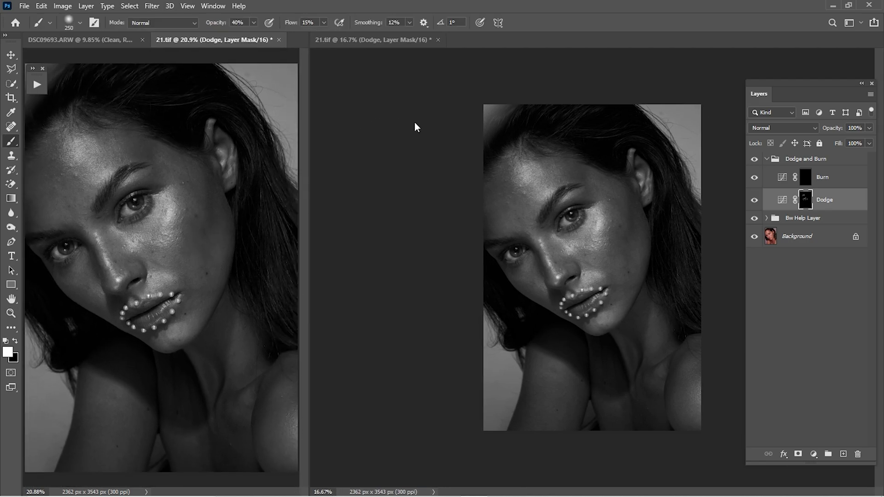
In the second window, dodge the forehead above the outer end of the eyebrow at 51.94% zoom, reducing the brush to 90 px
click(576, 202)
key(z)
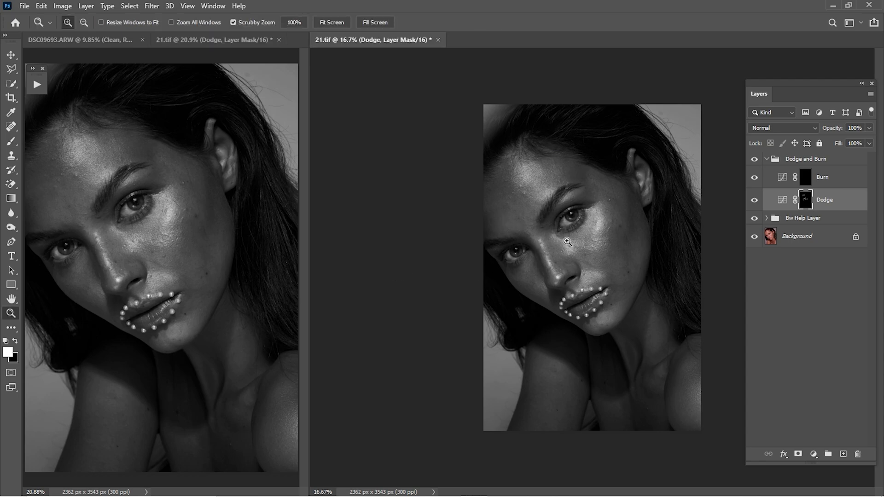
drag(592, 190, 646, 226)
scroll(593, 261, up, 4)
key(b)
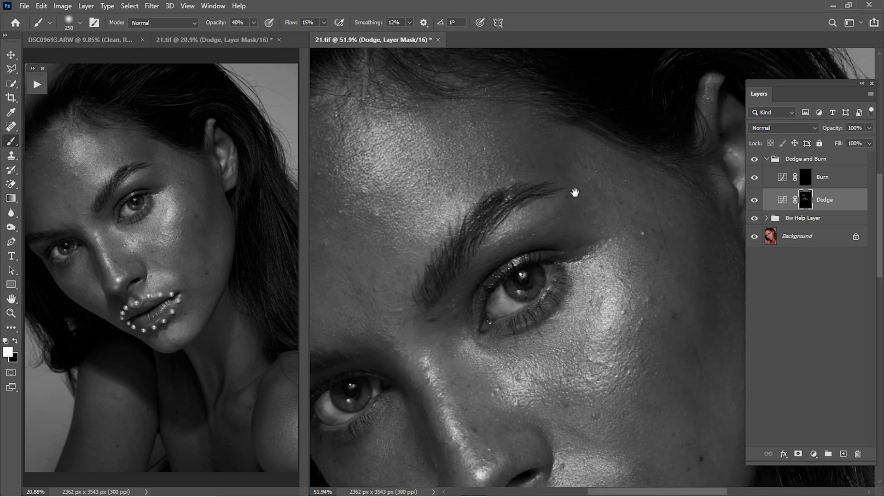
key(bracketright)
key(bracketright)
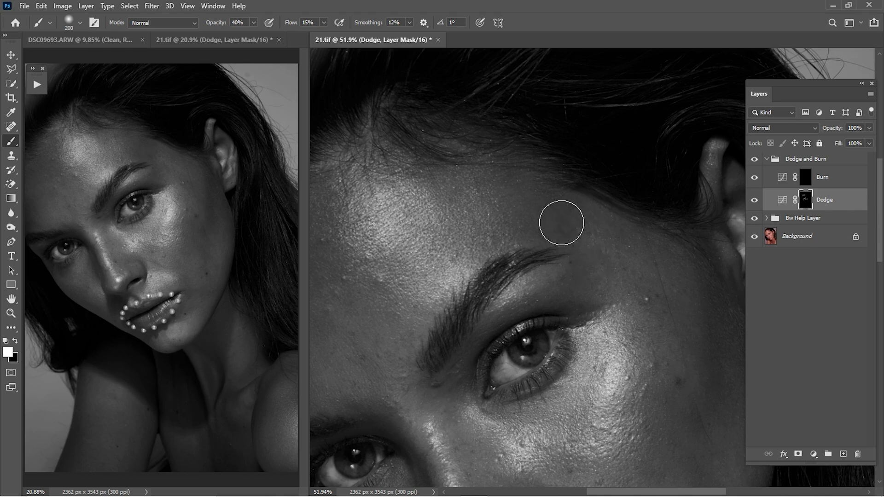
scroll(598, 230, down, 3)
key(bracketleft)
key(bracketleft)
key(bracketleft)
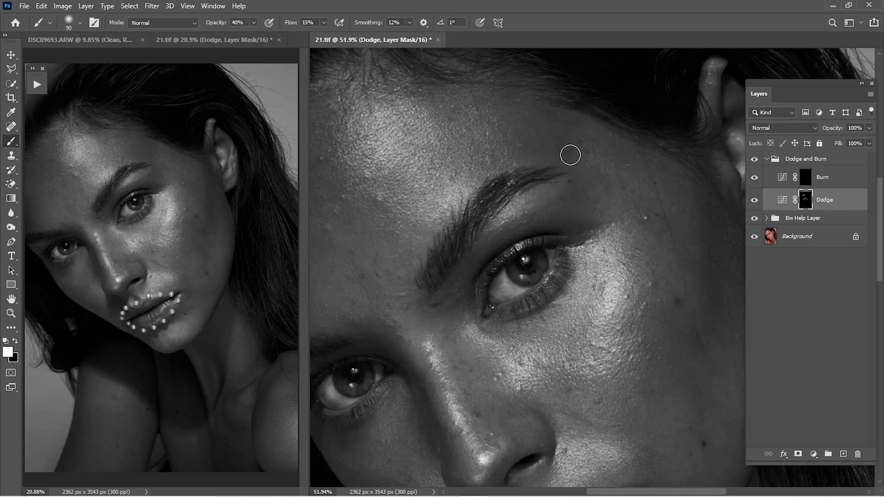
Dodge the uneven dark areas on the cheek and beside the eye with a brush of about 175 px
key(bracketright)
key(bracketright)
scroll(545, 227, down, 3)
scroll(544, 227, left, 2)
scroll(532, 275, up, 1)
scroll(532, 276, right, 3)
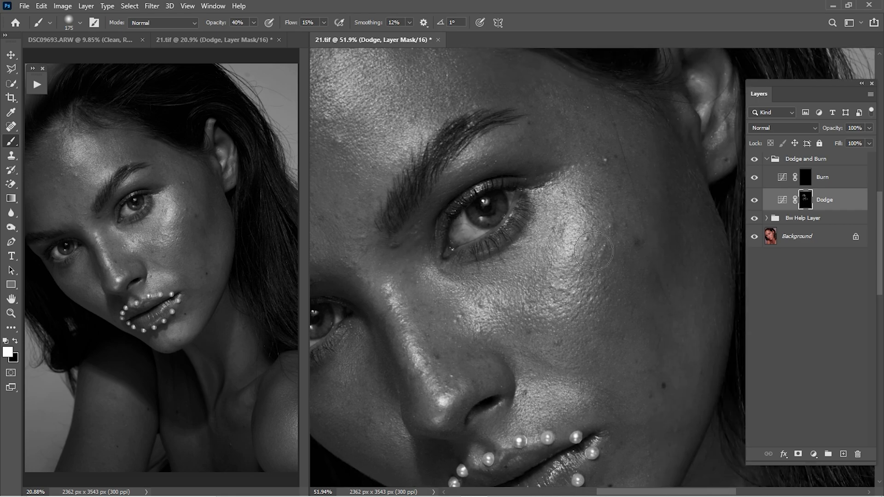
key(bracketright)
drag(692, 186, 706, 209)
Reduce the brush to 100 px and dodge the cheek fold beside the nostril
key(bracketleft)
key(bracketleft)
key(bracketleft)
key(bracketleft)
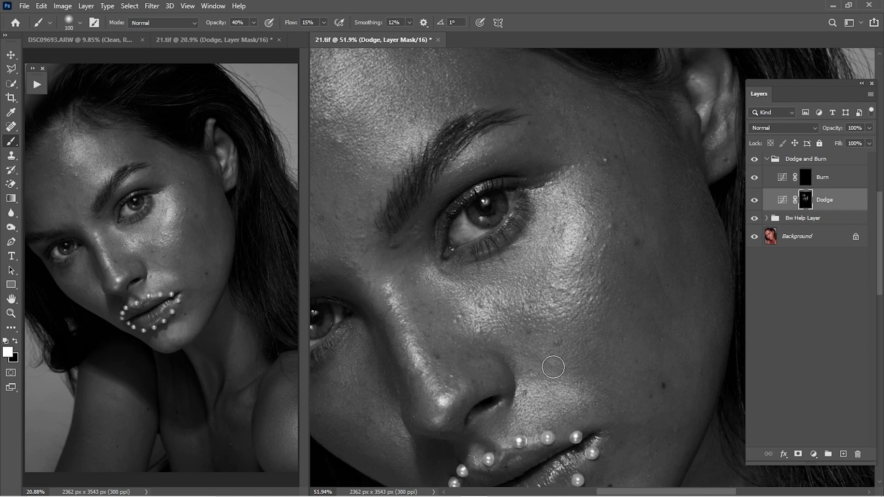
Dodge the uneven dark areas on the outer cheek with a 150 px brush, then refine them at 90 px
key(bracketright)
key(bracketright)
drag(631, 432, 597, 353)
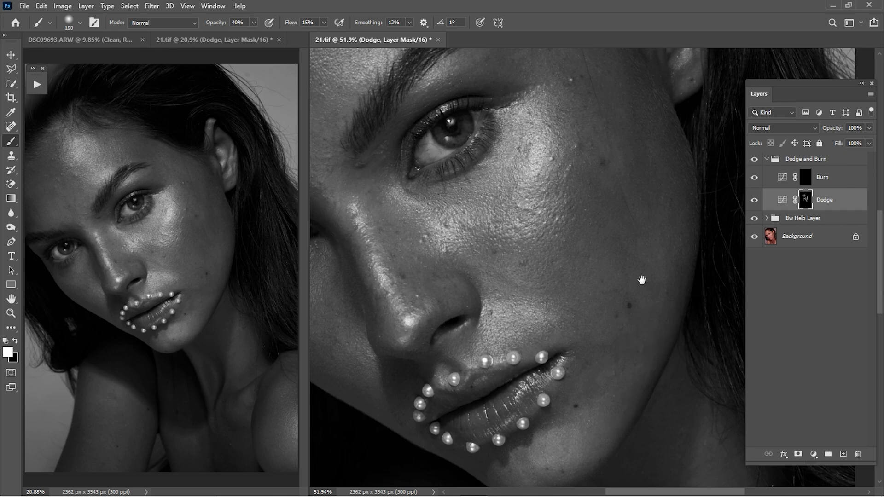
mouse_move(641, 280)
mouse_down()
mouse_move(602, 365)
mouse_move(611, 355)
mouse_up()
key(bracketleft)
key(bracketleft)
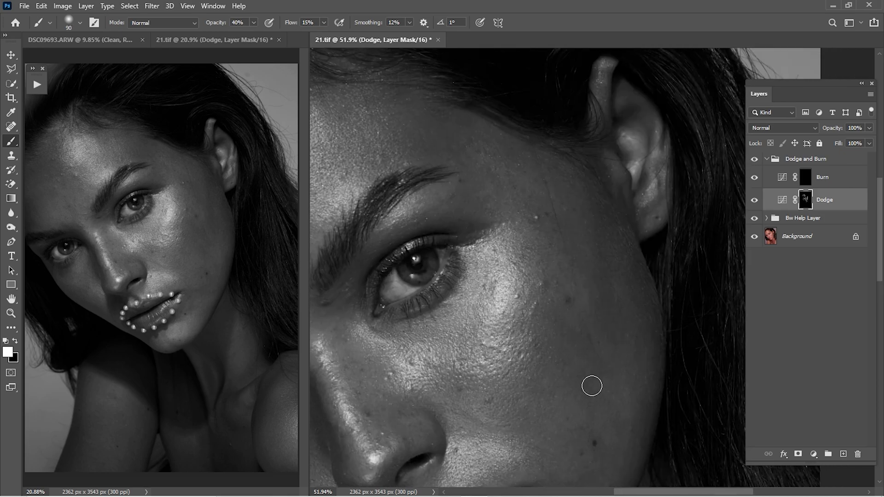
Dodge the forehead with a brush of 200 to 250 px, and blend the area above the eyebrow at 150 px
key(bracketright)
key(bracketright)
mouse_move(454, 130)
mouse_down()
mouse_move(514, 219)
mouse_move(572, 178)
mouse_up()
key(bracketright)
key(bracketright)
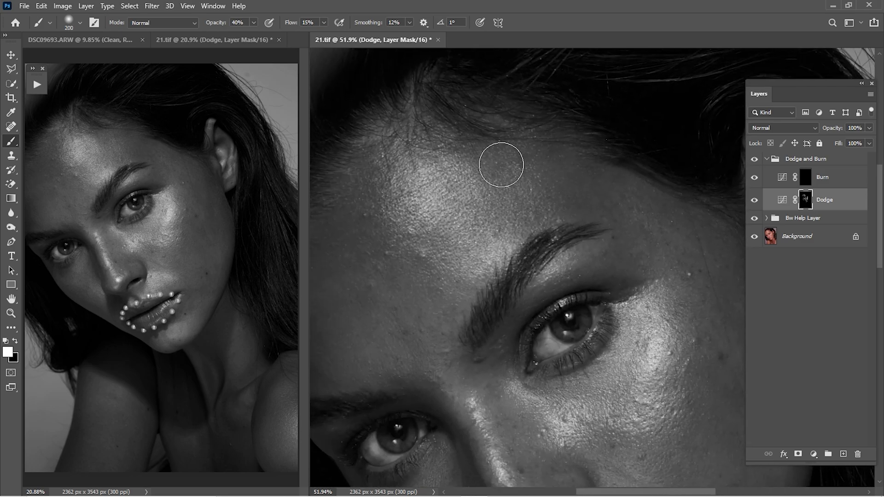
drag(400, 201, 509, 134)
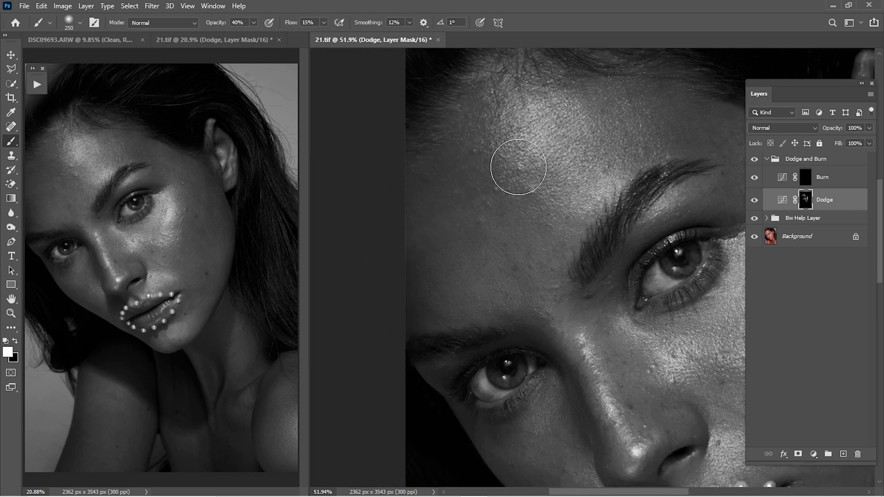
key(bracketright)
key(bracketleft)
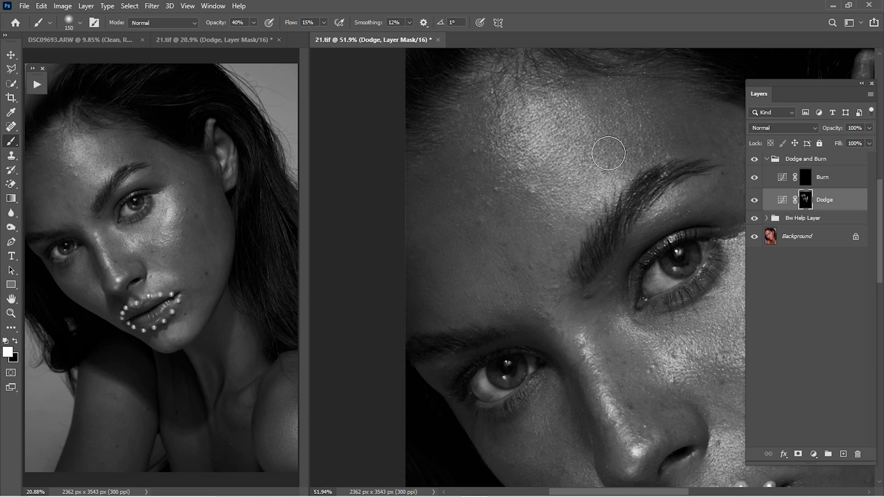
Dodge the shadowed cheek beside the nose with a brush of 175 to 150 px, and the nose bridge at 125 px
drag(606, 205, 570, 285)
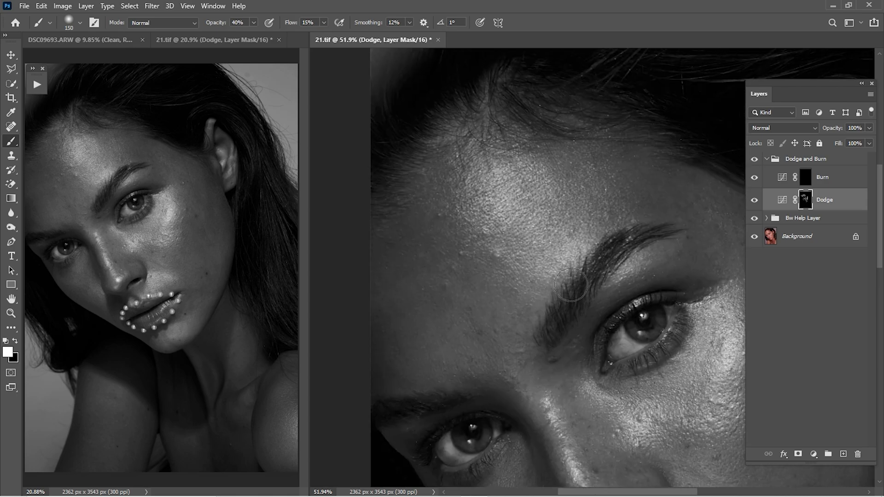
drag(644, 309, 581, 232)
drag(503, 273, 571, 151)
key(bracketright)
drag(517, 353, 472, 255)
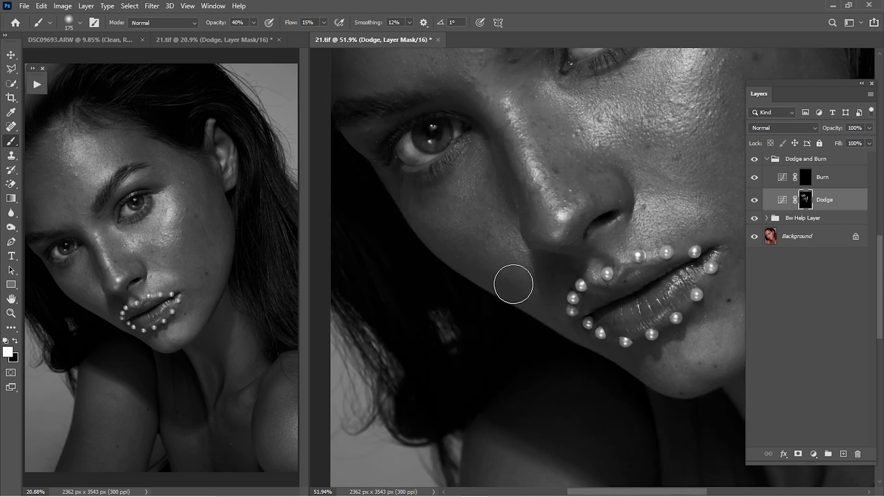
key(bracketleft)
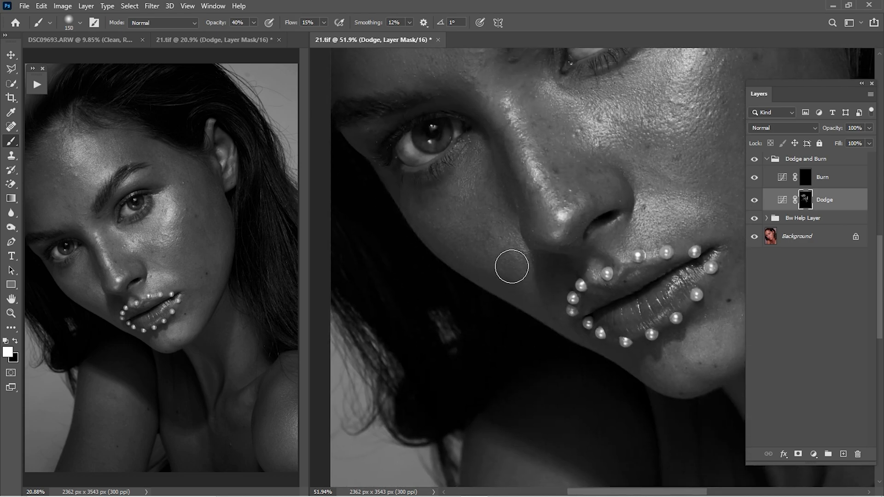
drag(508, 210, 488, 293)
key(bracketleft)
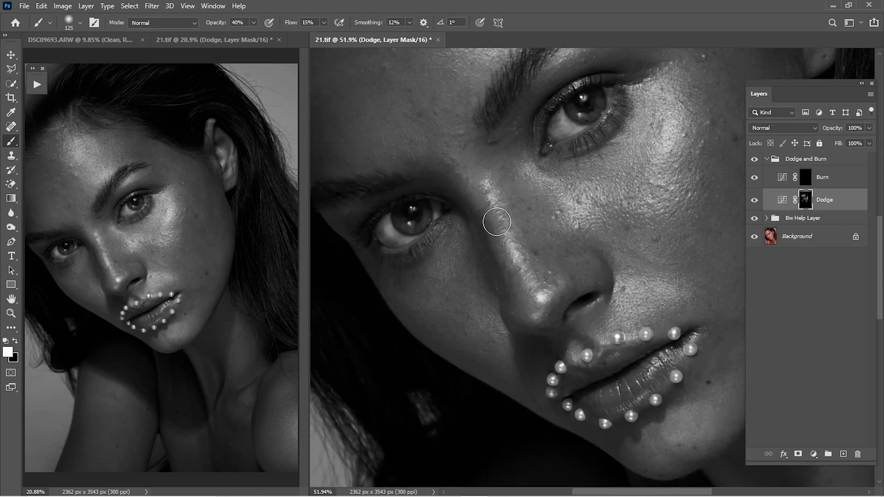
Dodge the cheek below the eye with a 150 px brush and the outer cheek toward the ear at 125 px
scroll(496, 222, up, 3)
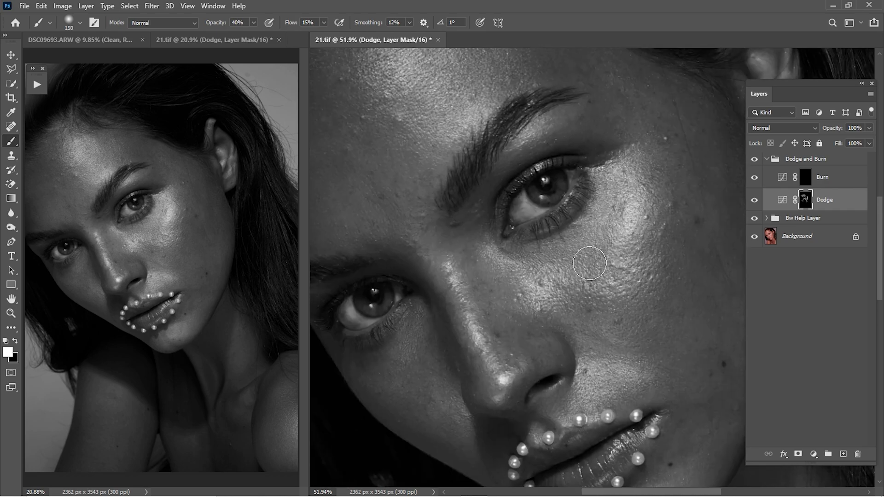
scroll(598, 230, down, 3)
scroll(598, 230, right, 4)
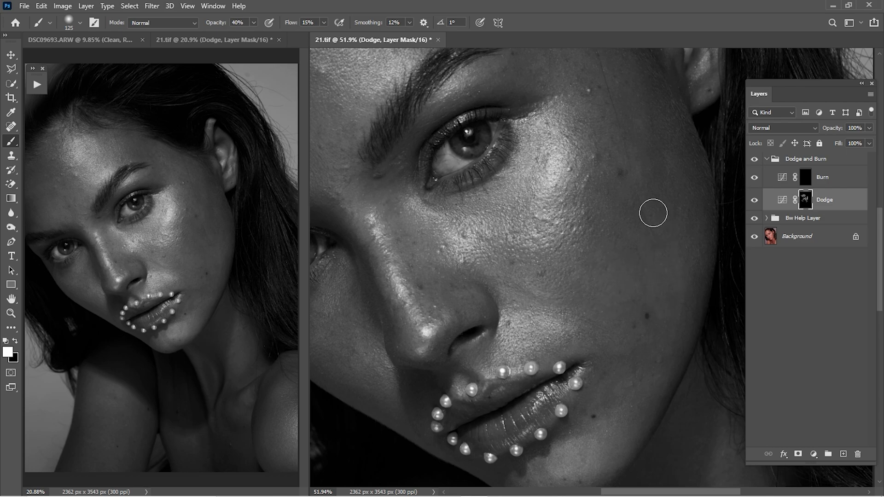
key(bracketleft)
scroll(621, 257, up, 4)
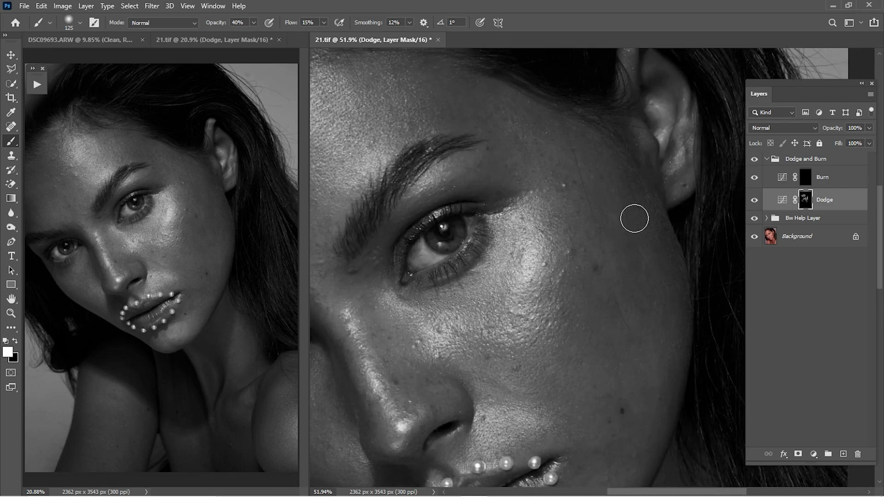
Even out the forehead above and between the eyebrows by dodging with a brush of 150 to 175 px
key(bracketright)
key(bracketright)
scroll(556, 168, up, 4)
scroll(556, 167, left, 1)
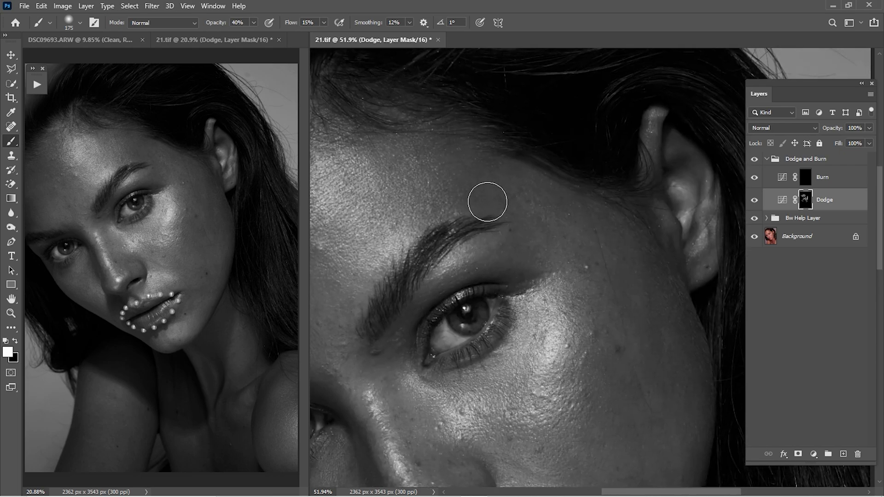
scroll(503, 189, left, 2)
scroll(503, 189, down, 1)
key(bracketleft)
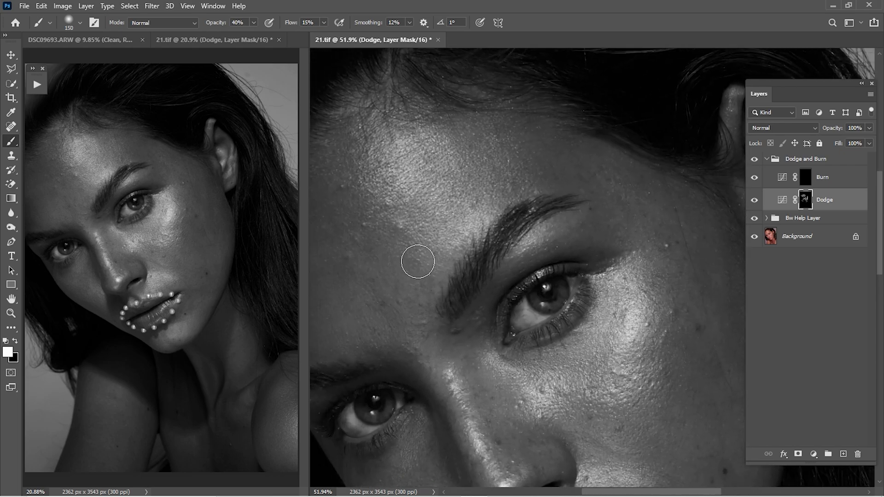
key(bracketleft)
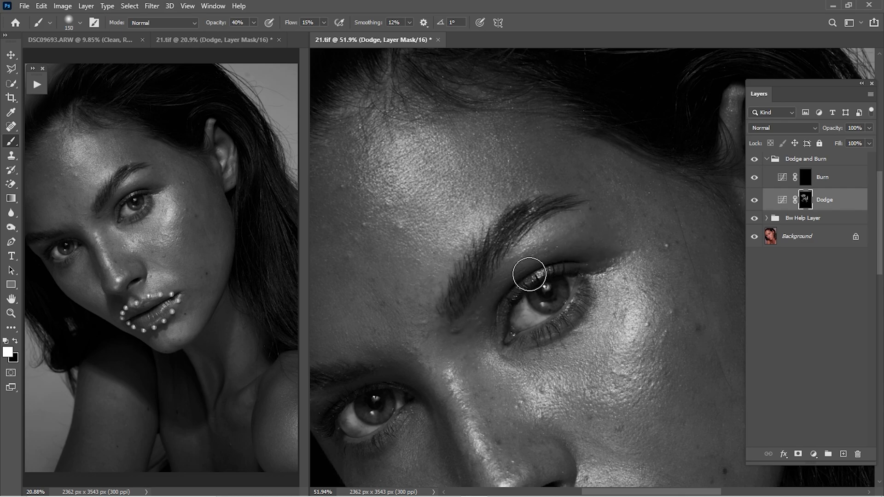
key(bracketright)
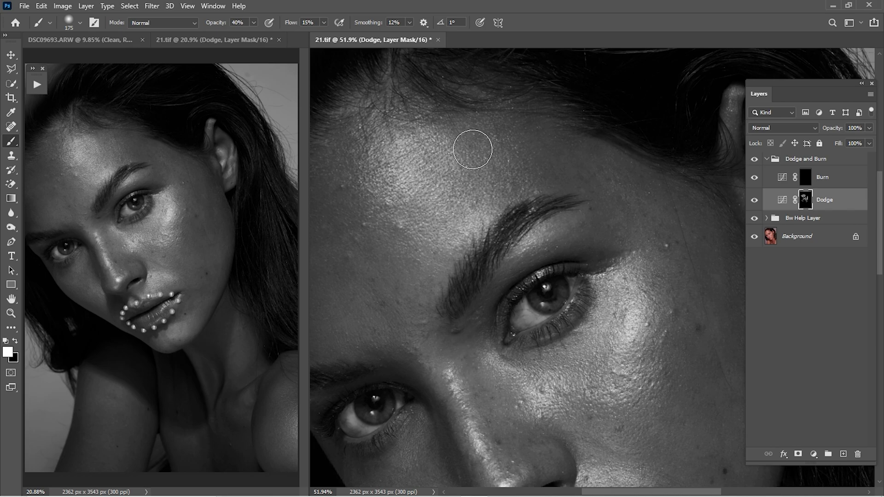
key(bracketright)
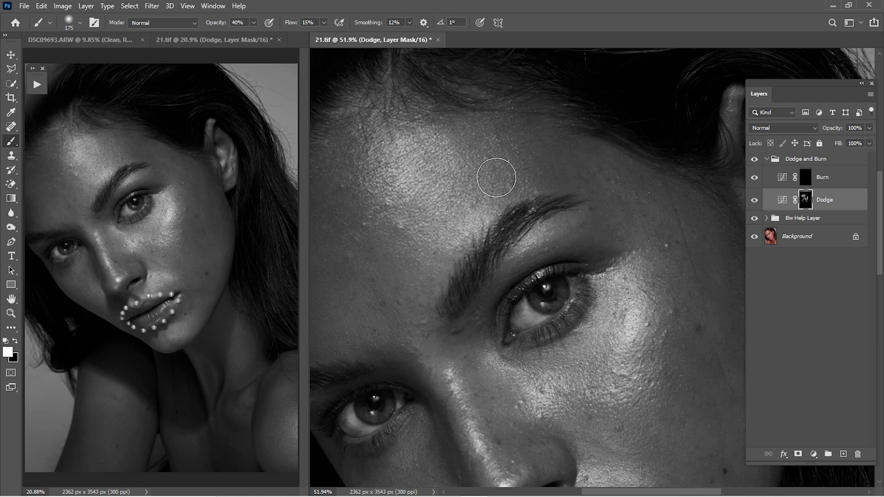
Dodge the uneven tones around the eyes and nose, using smaller brush sizes for the fine areas
drag(485, 337, 462, 228)
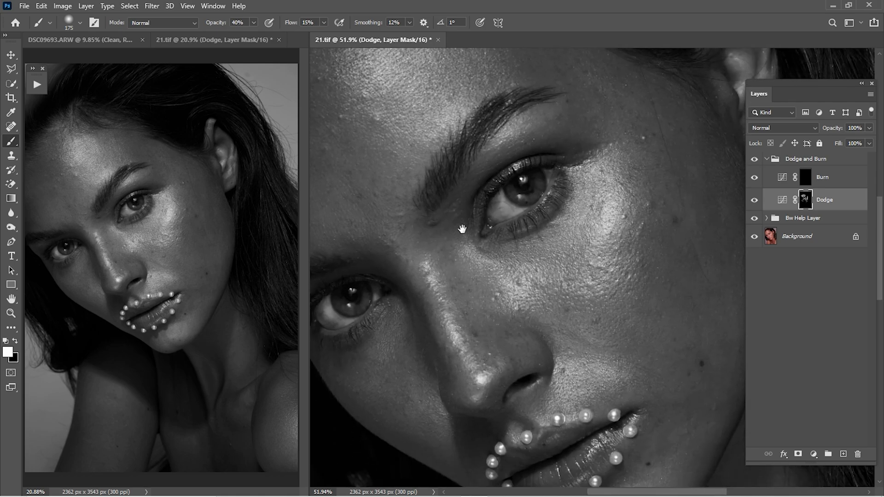
key(bracketleft)
key(bracketleft)
key(bracketleft)
key(bracketleft)
key(bracketright)
key(bracketright)
key(bracketright)
Dodge the outer cheek between the eye and jaw with a 200 px brush, reducing it to 125 px for smaller patches
drag(707, 308, 624, 311)
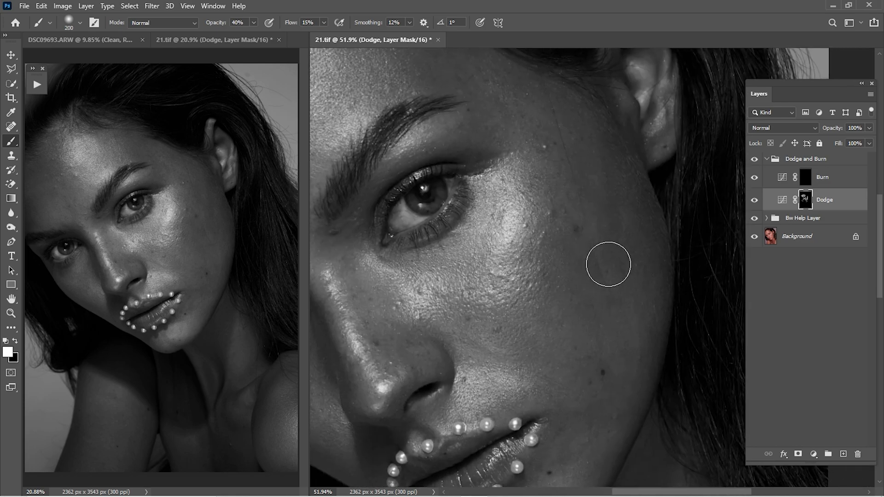
key(bracketleft)
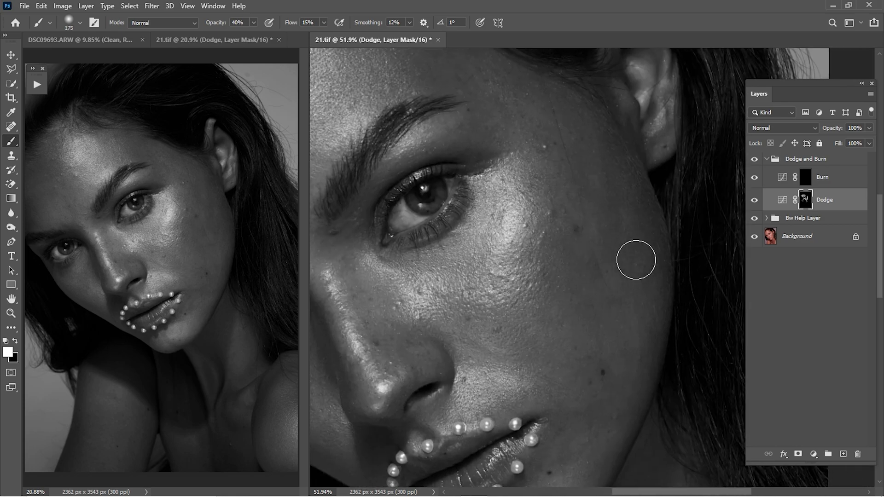
mouse_move(593, 371)
mouse_down()
mouse_move(611, 320)
mouse_move(620, 360)
mouse_up()
key(bracketleft)
key(bracketleft)
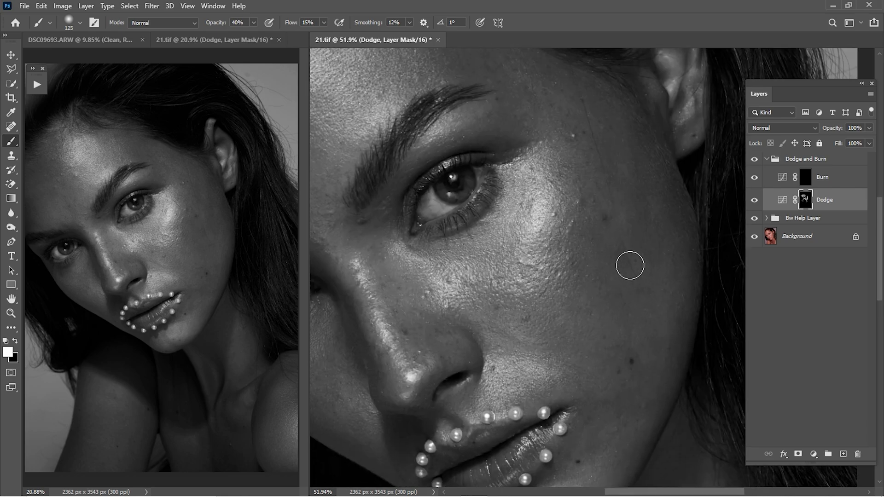
key(bracketright)
Compare the portrait with and without the Dodge layer in colour, hiding the Bw Help Layer group for the check and showing it again
click(755, 207)
click(755, 207)
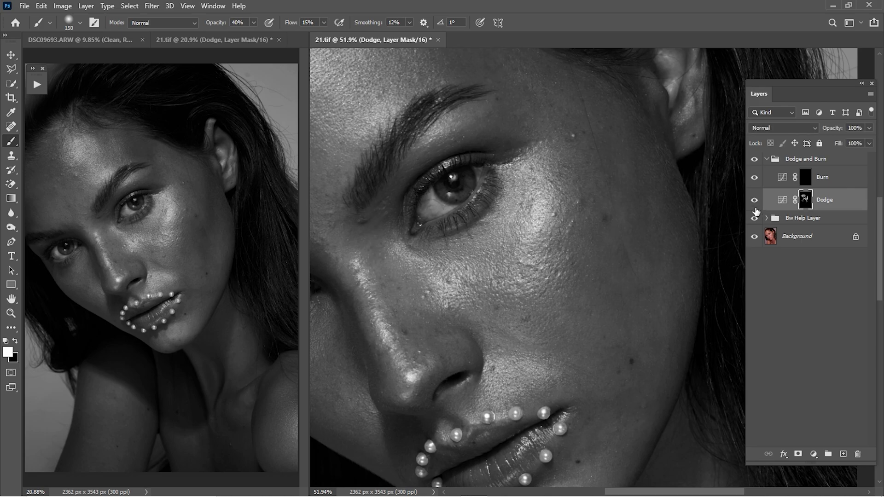
click(755, 210)
click(755, 219)
click(758, 204)
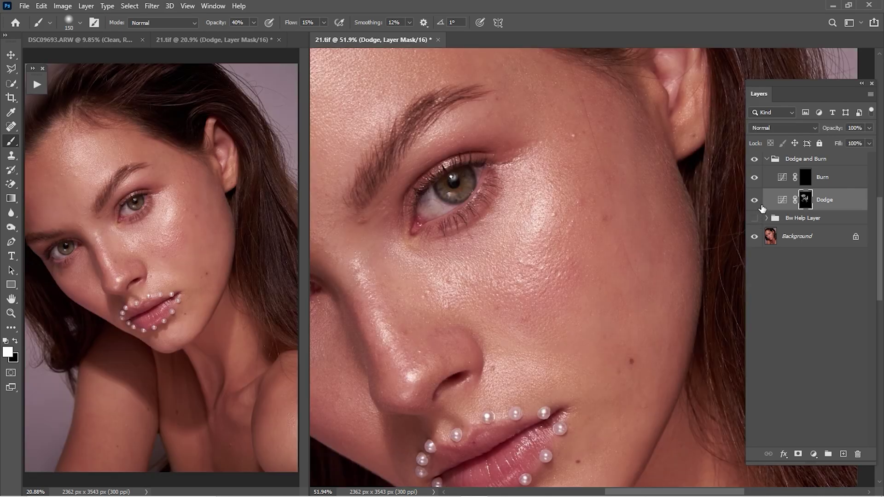
click(761, 207)
click(760, 206)
click(760, 206)
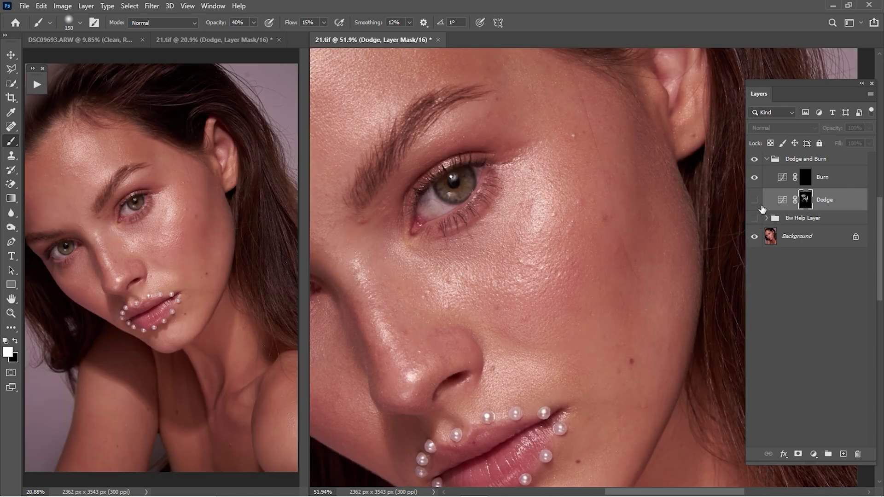
click(761, 206)
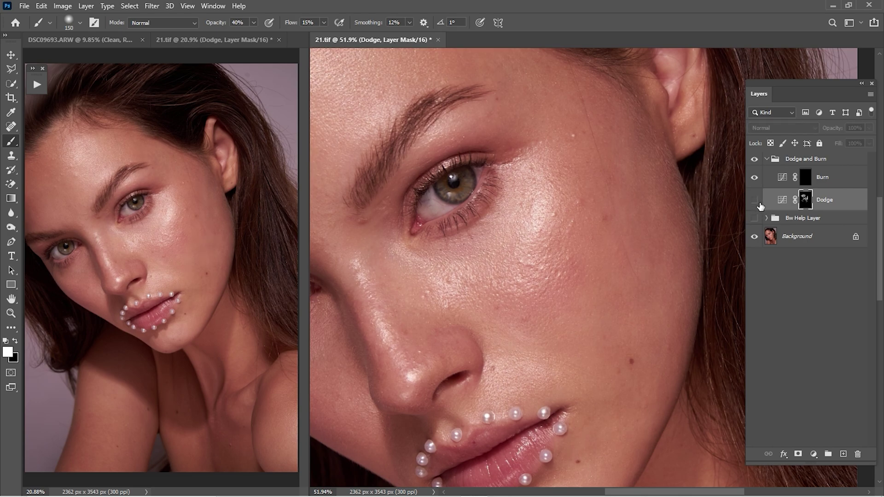
click(759, 207)
click(759, 209)
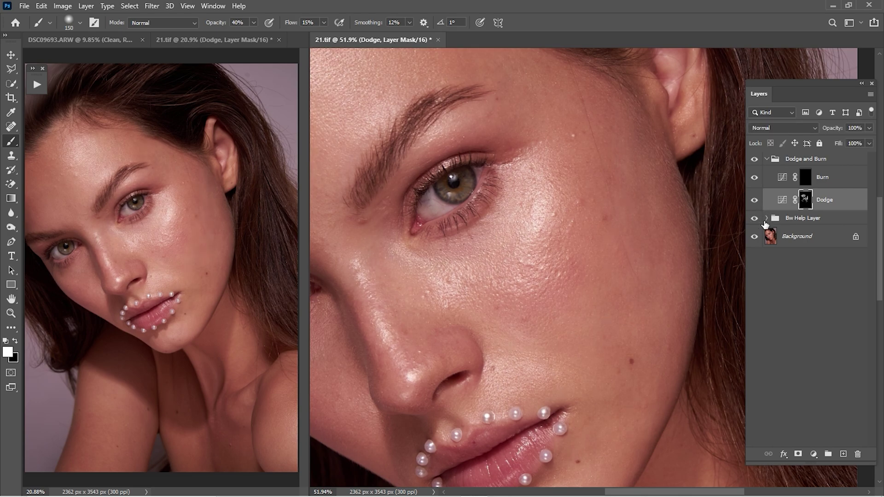
click(762, 221)
Dodge the edge of the cheek near the ear with a 125 px brush and beside the eye's outer corner at 150 px
drag(618, 197, 614, 261)
key(bracketleft)
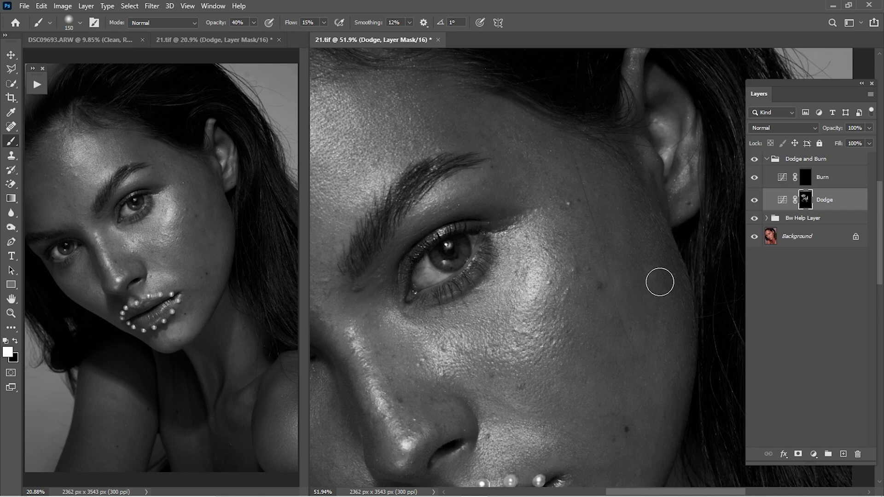
drag(529, 225, 639, 250)
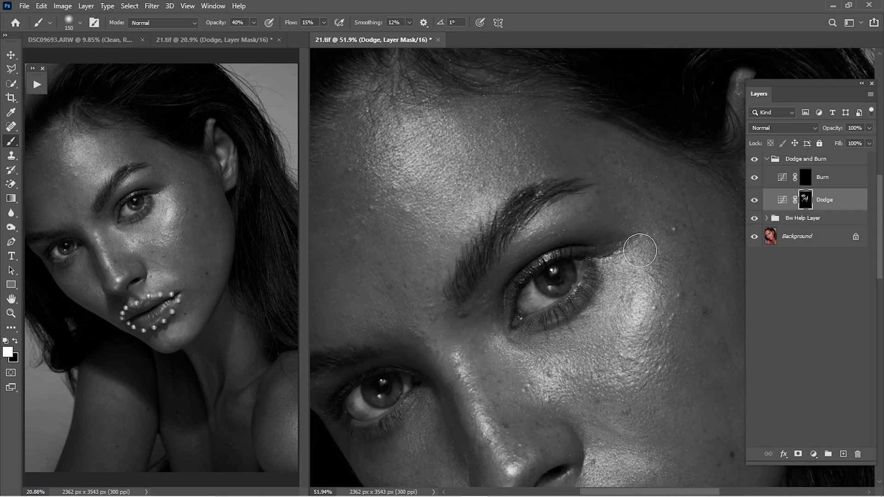
Dodge the shadowed side of the forehead, enlarging the brush from 200 to 250 px
key(bracketright)
drag(424, 207, 521, 212)
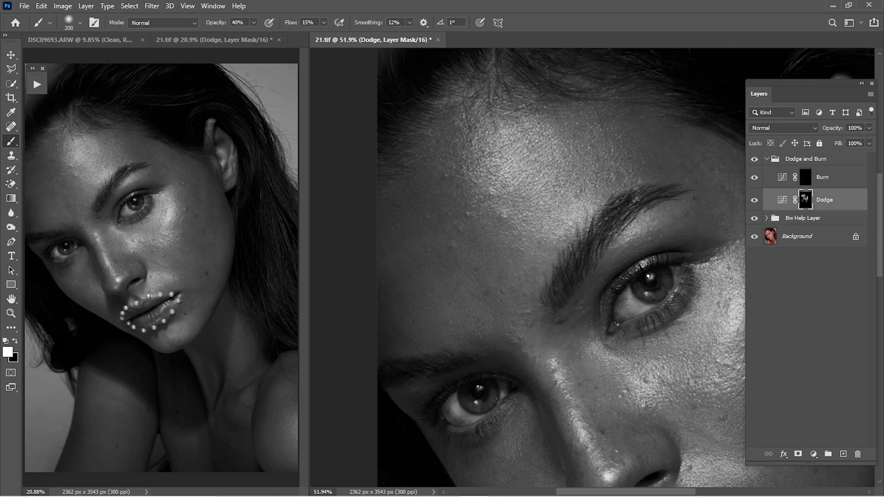
drag(523, 286, 497, 184)
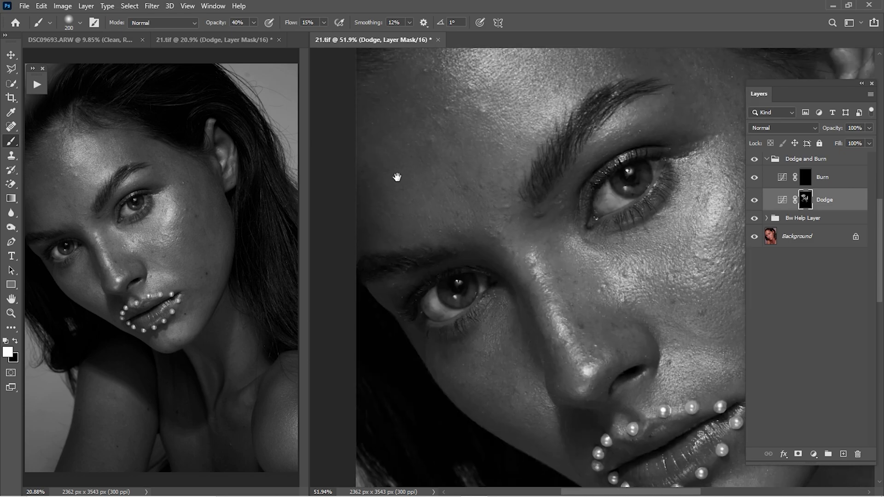
mouse_move(397, 177)
mouse_down()
mouse_move(481, 204)
mouse_move(478, 252)
mouse_up()
key(bracketright)
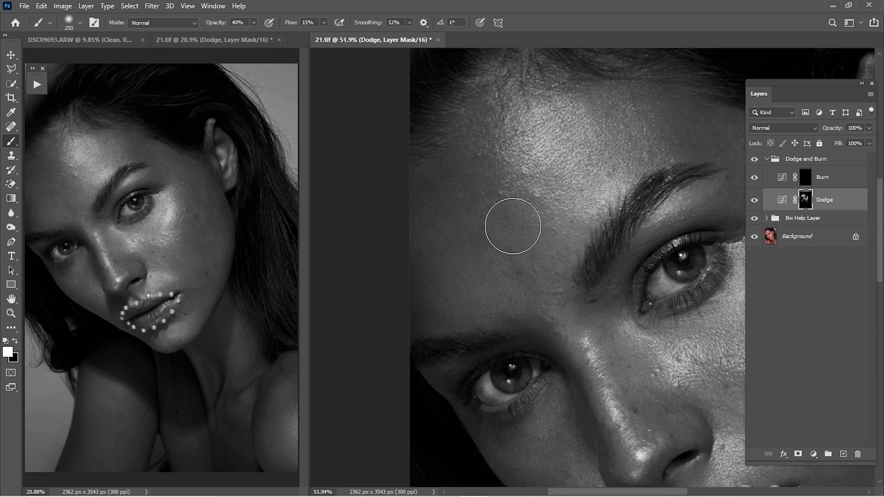
Reduce the brush to 150 px and dodge the dark patches between the eyebrows
drag(543, 310, 436, 203)
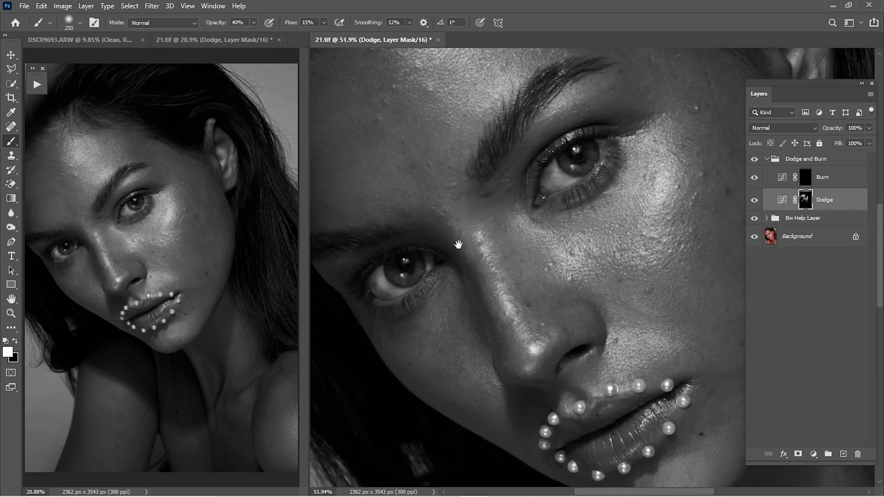
drag(458, 244, 496, 264)
key(bracketleft)
key(bracketleft)
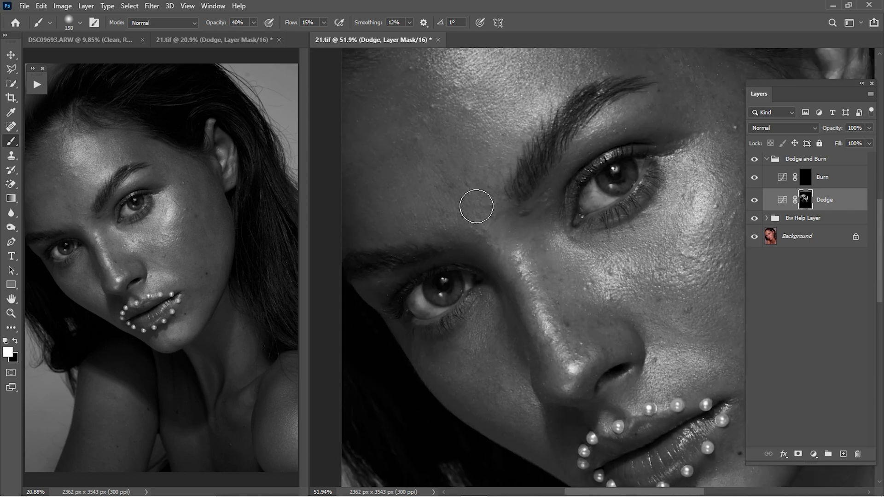
drag(525, 171, 493, 256)
Enlarge the brush to 250 px and blend the forehead above the shadowed eyebrow up toward the hairline by dodging
key(bracketright)
key(bracketright)
drag(411, 255, 515, 229)
key(bracketright)
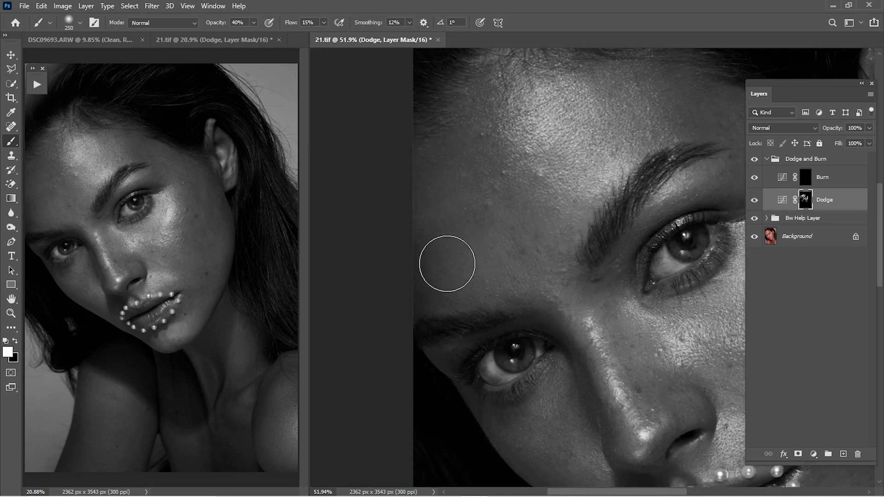
drag(520, 120, 475, 213)
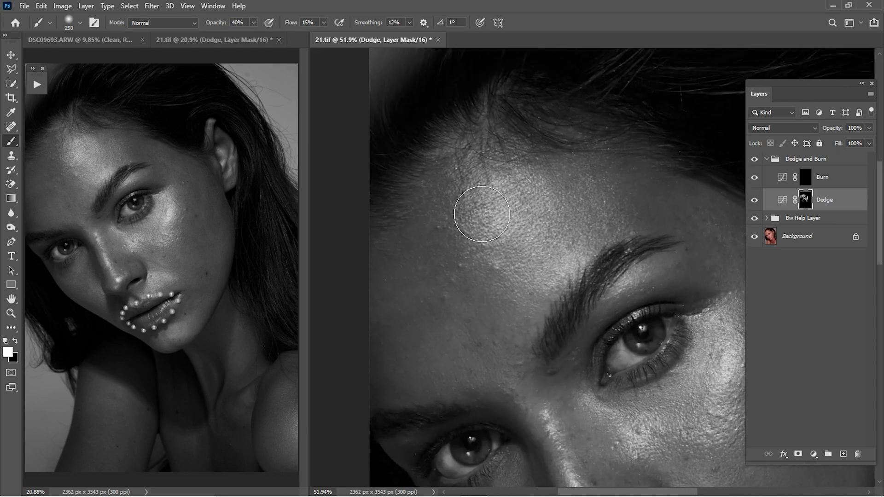
Dodge the dark patches above the eyebrow with a 175 px brush and blend the forehead at 250 px
drag(554, 362, 418, 220)
key(bracketleft)
key(bracketleft)
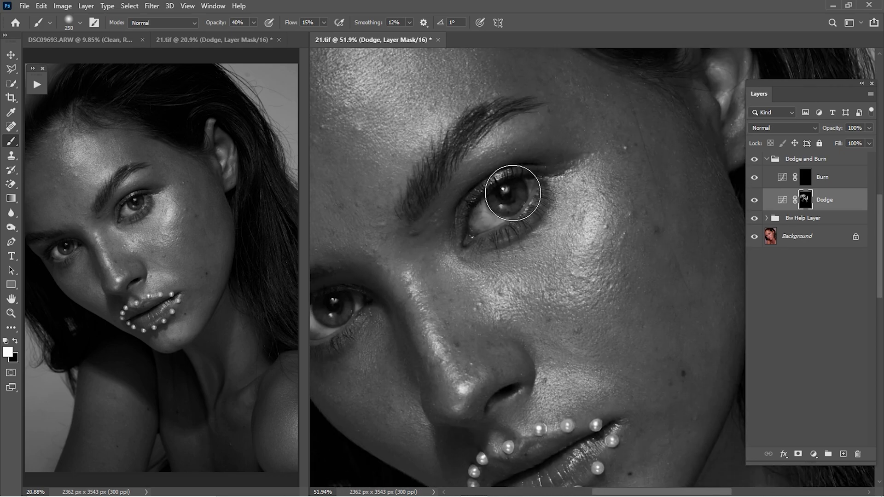
mouse_move(511, 133)
mouse_down()
mouse_move(456, 207)
mouse_move(517, 217)
mouse_up()
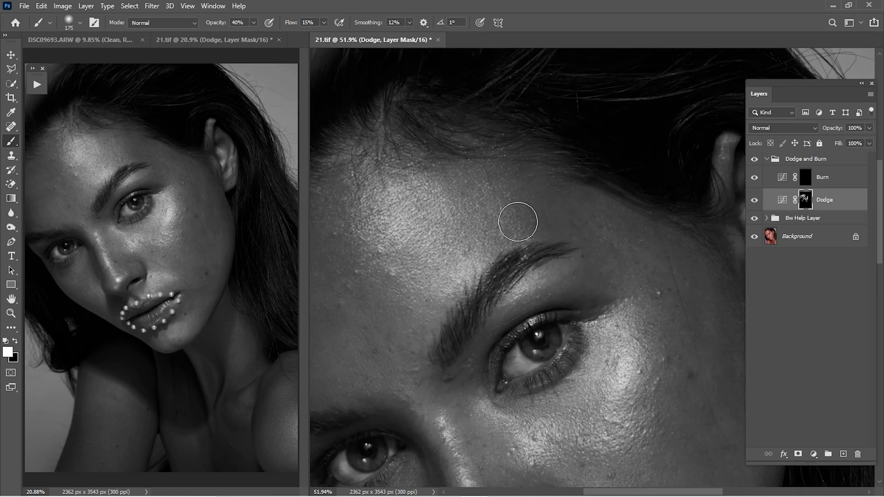
key(bracketright)
drag(436, 207, 496, 124)
drag(464, 164, 488, 225)
key(bracketright)
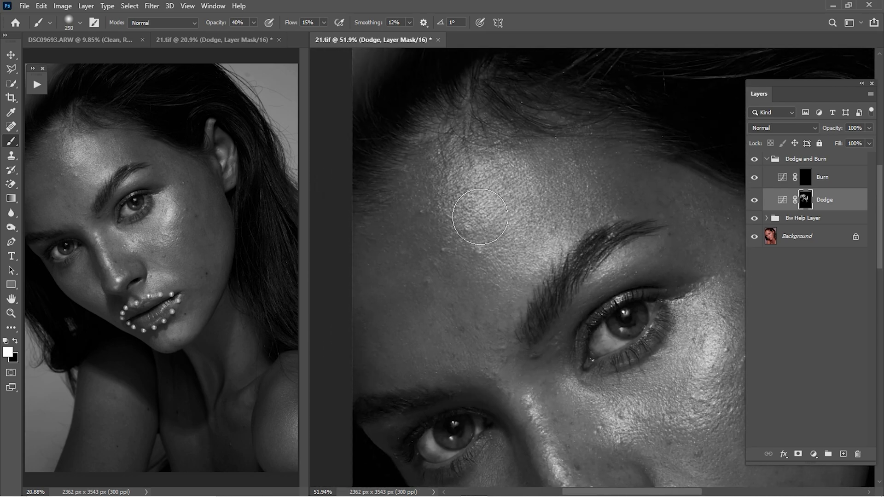
Reduce the brush to 100 px for the nose area and dodge the shadowed cheek beside the nose at 175 px
drag(504, 278, 464, 152)
key(bracketleft)
key(bracketleft)
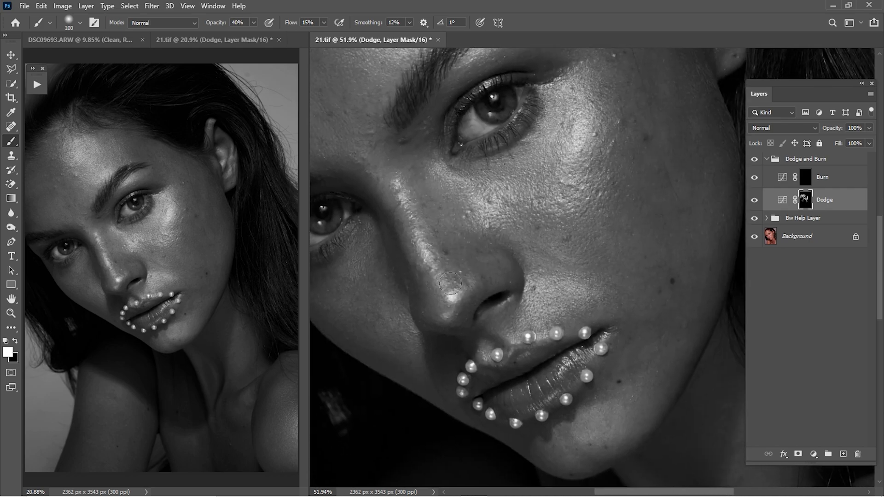
drag(450, 283, 479, 251)
key(bracketright)
key(bracketright)
key(bracketright)
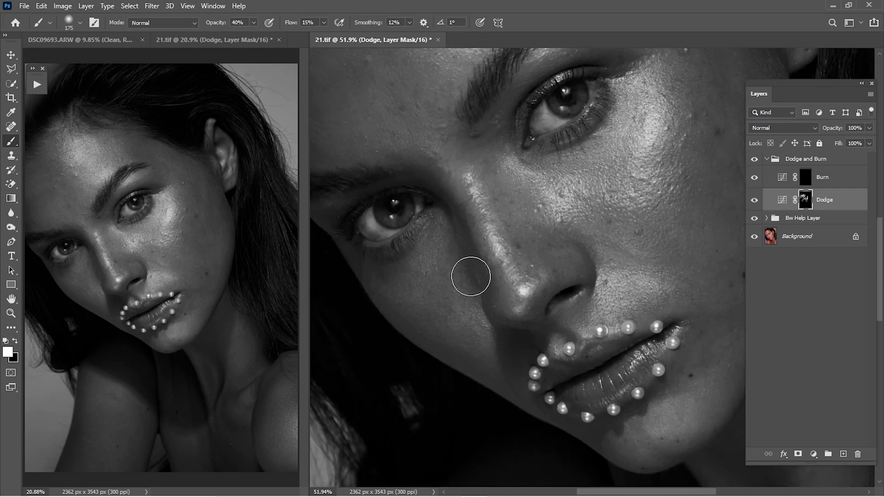
Reduce the brush to 90 px and dodge the dark skin around the shadowed corner of the lips
drag(499, 365, 434, 329)
key(bracketleft)
key(bracketleft)
key(bracketleft)
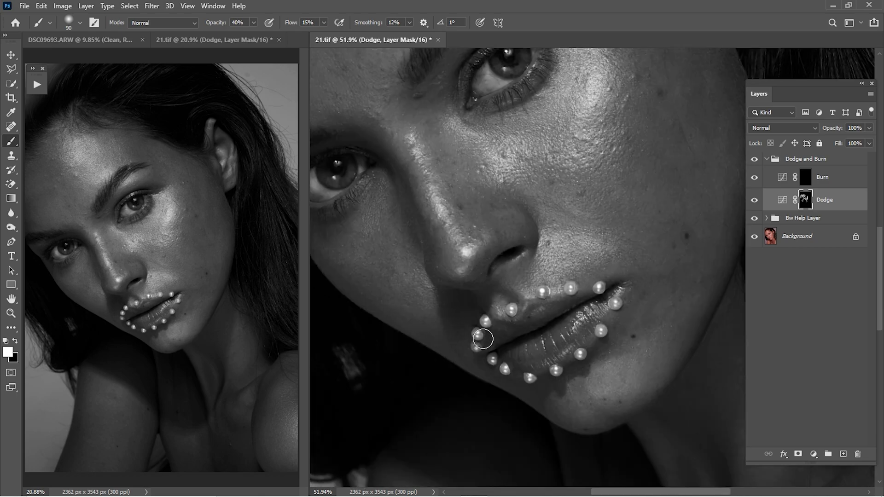
drag(482, 339, 431, 284)
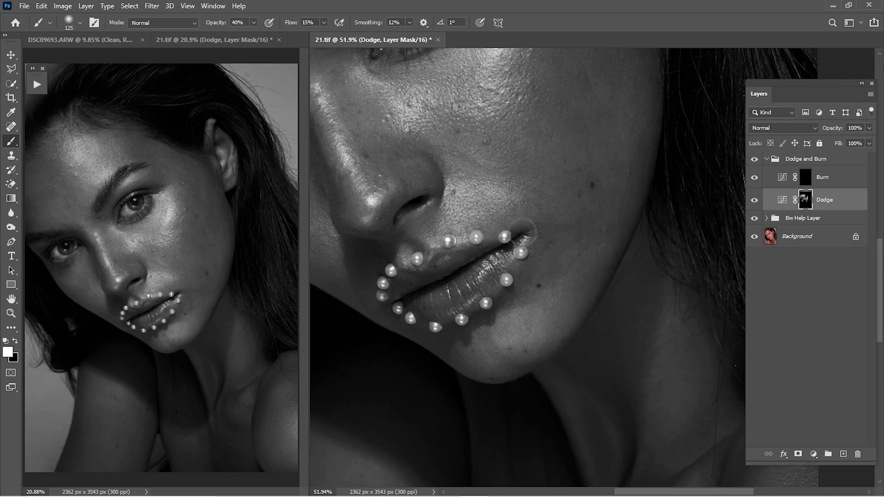
Dodge the lit mouth corner with a 125 px brush, and the chin and lower cheek at 175 px
drag(522, 232, 458, 217)
key(bracketright)
key(bracketright)
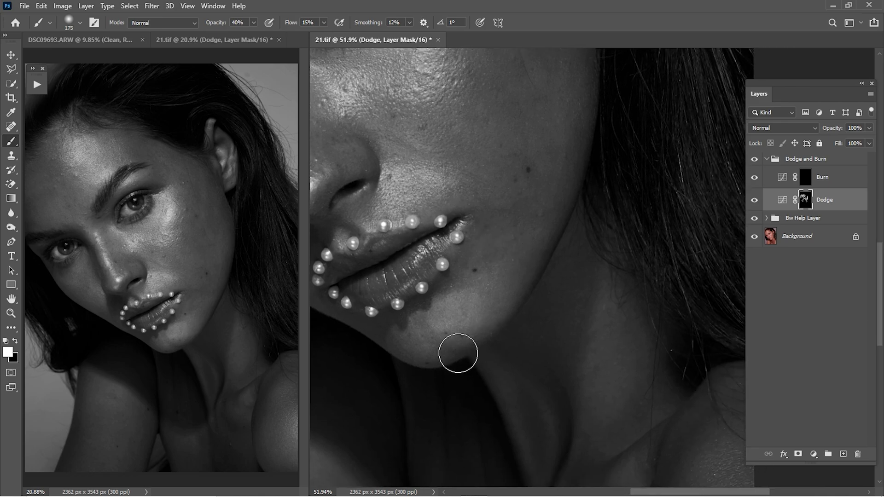
key(bracketleft)
drag(524, 234, 514, 308)
key(bracketright)
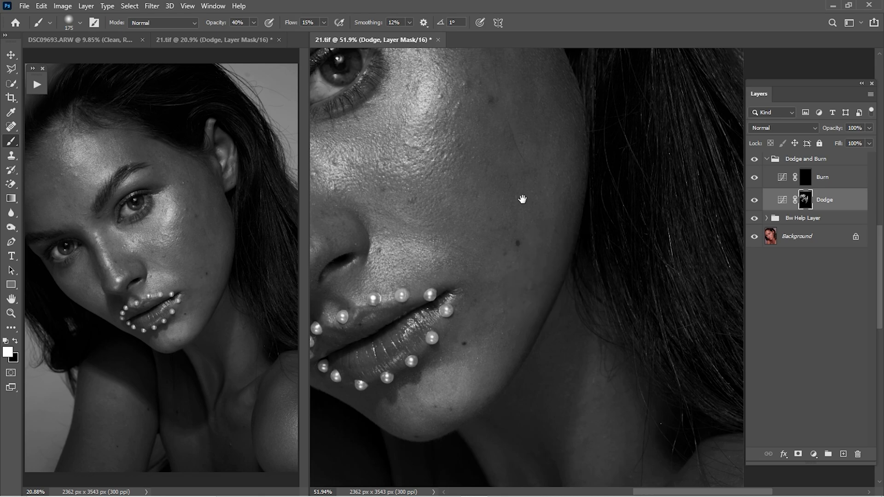
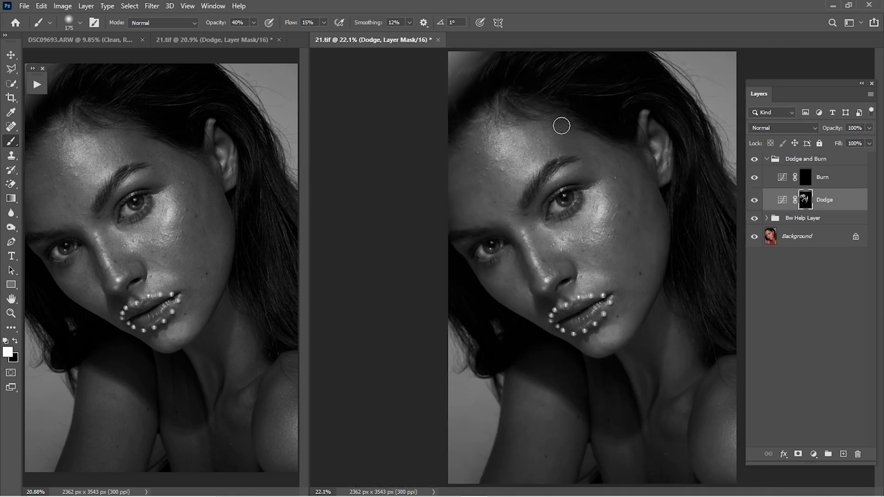
Hide the Bw Help Layer and compare the colour portrait with and without the Dodge and Burn group
click(679, 274)
click(754, 218)
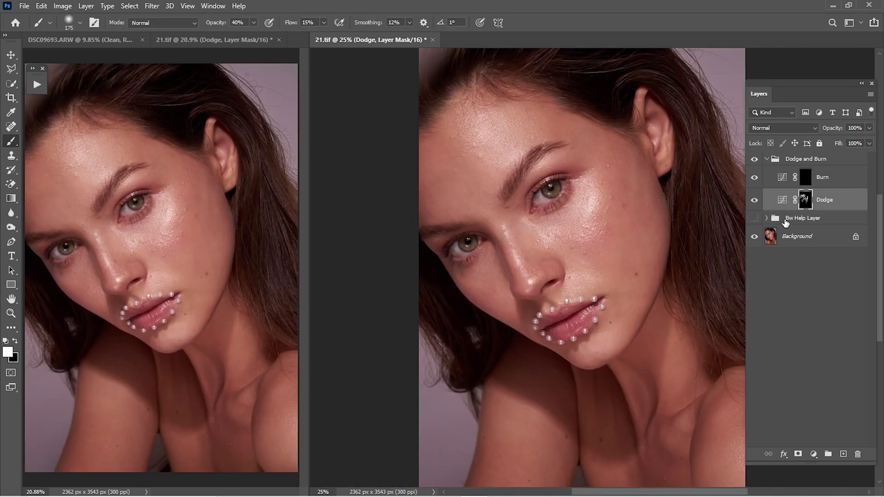
click(804, 217)
click(767, 158)
click(755, 160)
click(755, 161)
click(756, 160)
click(756, 160)
click(757, 162)
click(755, 160)
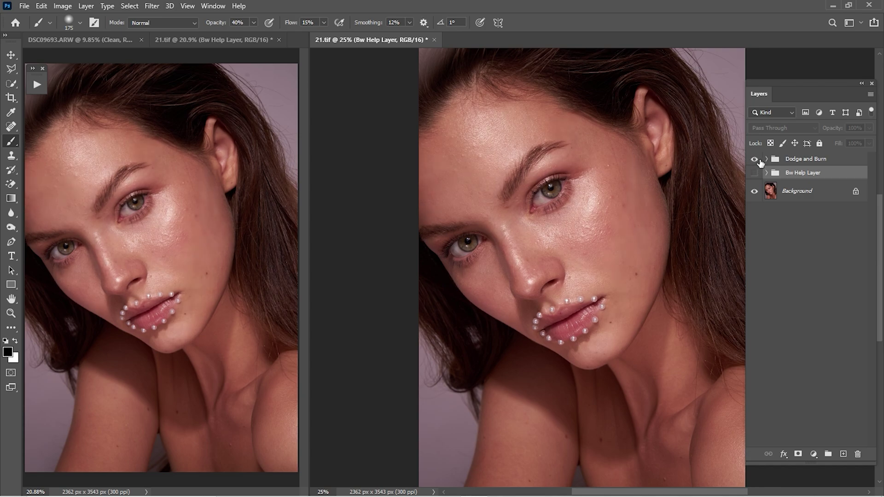
click(755, 159)
click(755, 160)
click(755, 160)
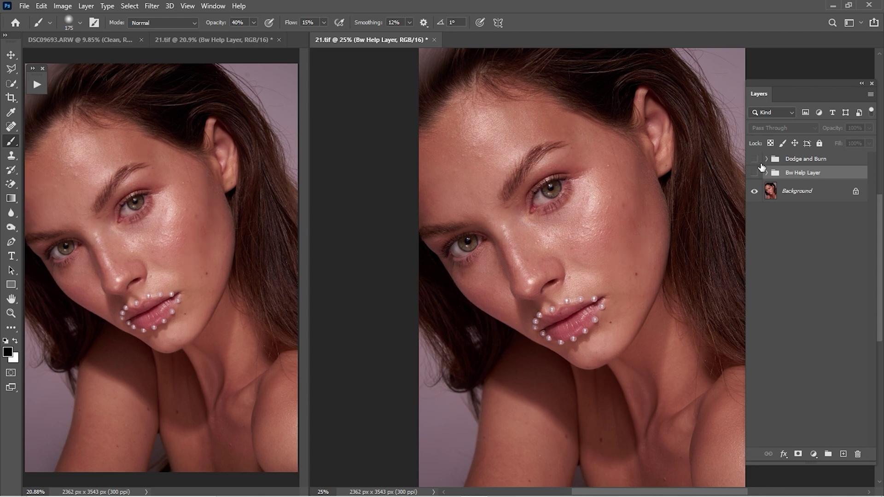
click(755, 159)
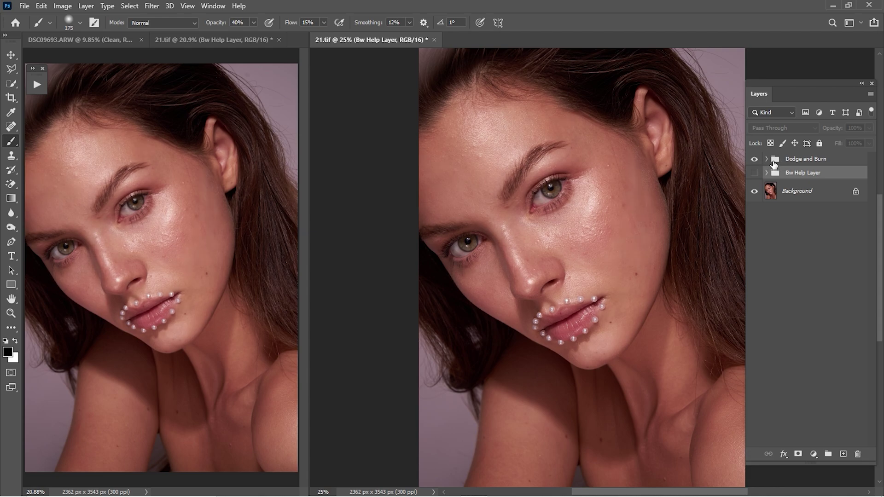
Show the Bw Help Layer again and select the Burn layer's mask for work on the enlarged face
click(766, 159)
click(754, 218)
click(812, 177)
key(z)
drag(599, 199, 647, 239)
Burn the bright highlights on the cheek and forehead, varying the brush size from 100 to 175 px
key(bracketleft)
key(bracketleft)
key(bracketleft)
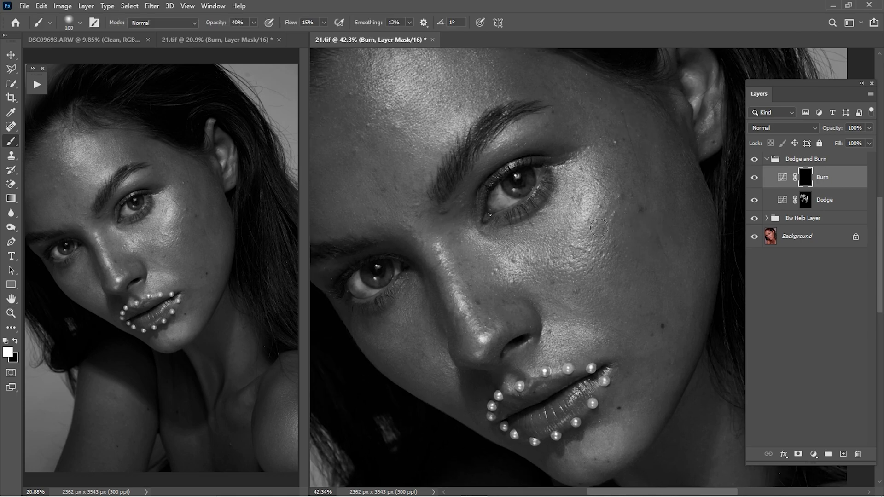
key(bracketleft)
key(bracketleft)
key(bracketleft)
key(bracketright)
key(bracketright)
key(bracketright)
key(bracketright)
key(bracketright)
key(bracketright)
drag(413, 95, 425, 160)
key(bracketright)
key(bracketright)
key(bracketright)
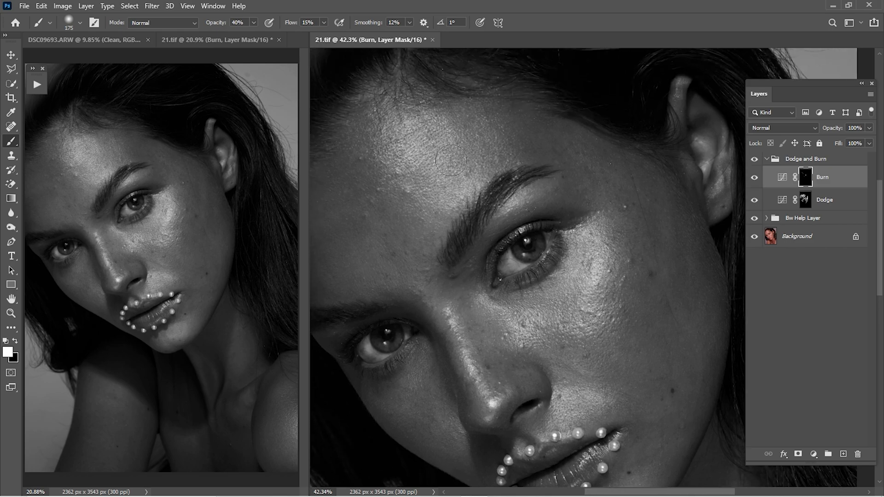
Reduce the brush to 60 px and burn the smaller bright patches around the nose and cheek
key(bracketleft)
key(bracketleft)
key(bracketleft)
drag(564, 263, 525, 190)
key(bracketleft)
key(bracketleft)
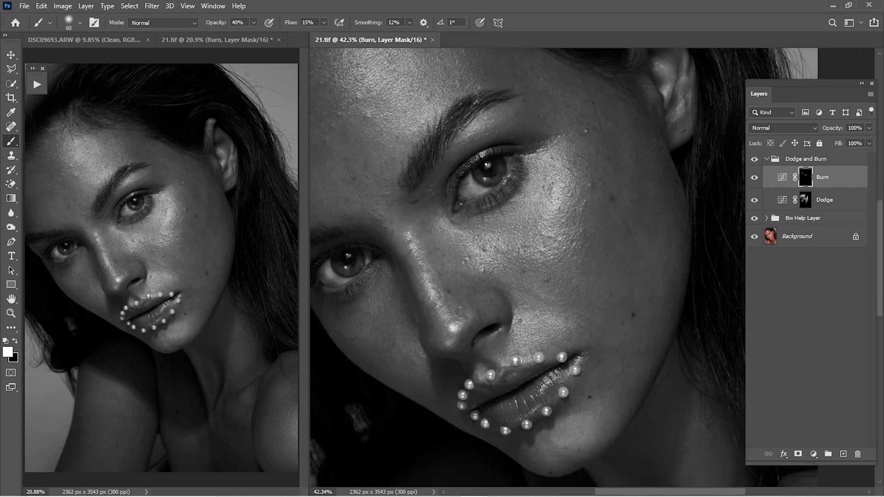
Burn the skin beside the mouth corner with a 175 px brush and the chin highlight at 90 px
key(bracketright)
key(bracketright)
drag(584, 300, 529, 227)
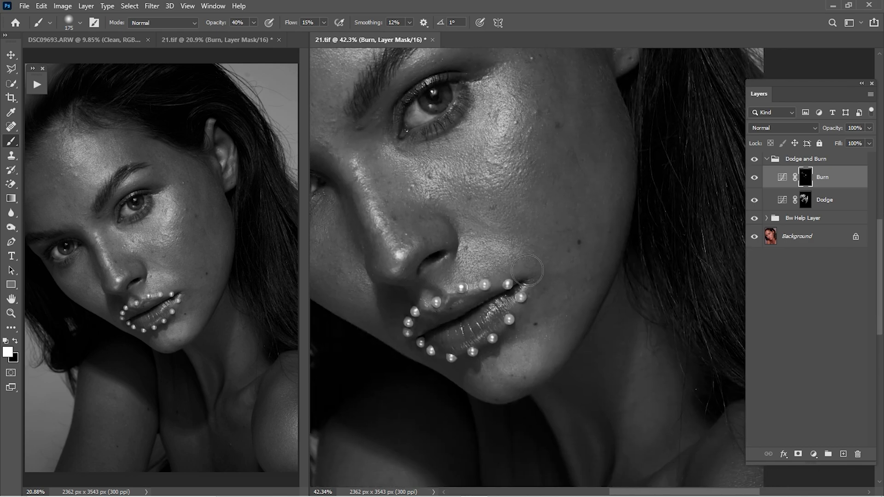
key(bracketright)
key(bracketright)
key(bracketleft)
key(bracketleft)
key(bracketleft)
key(bracketleft)
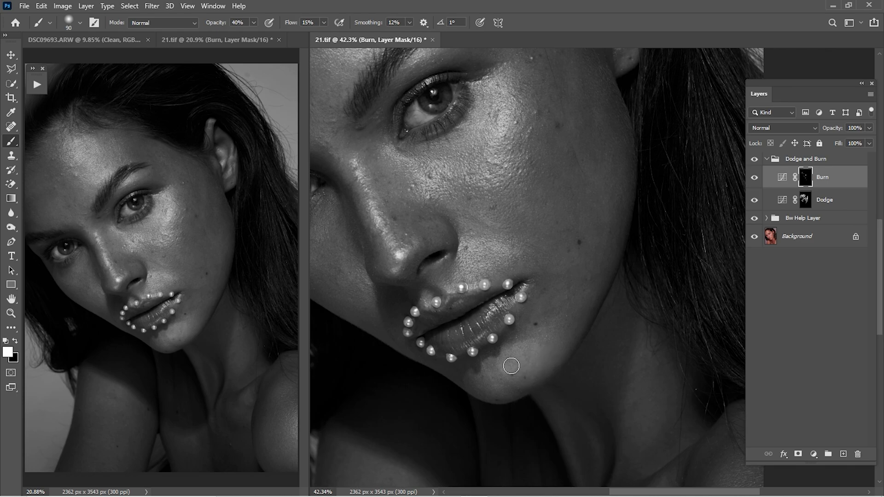
Burn the nose-tip highlight with an 80 px brush and enlarge the brush to 150 px for the broader facial highlights
drag(464, 265, 512, 322)
key(bracketleft)
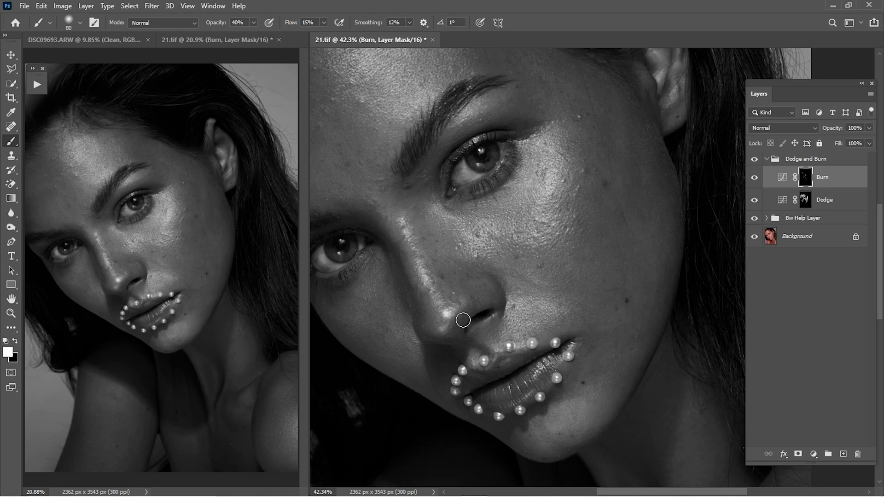
scroll(492, 267, up, 3)
key(bracketright)
key(bracketright)
key(bracketright)
key(bracketright)
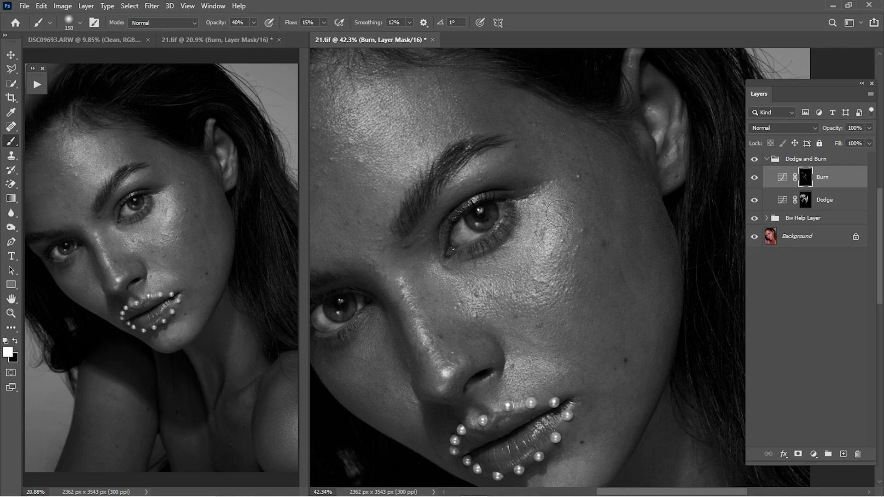
Compare the whole portrait with and without the Burn layer
key(ctrl+0)
click(754, 181)
click(755, 181)
click(756, 182)
click(755, 178)
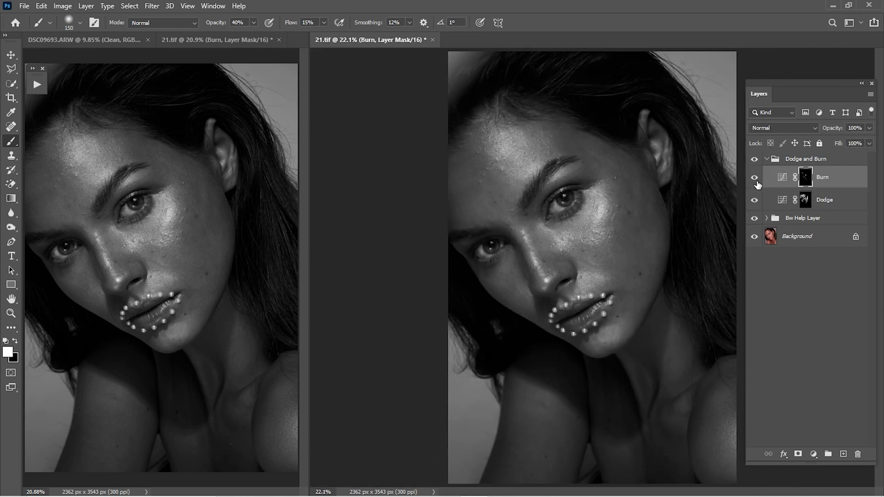
Collapse the Dodge and Burn group and compare the black-and-white portrait with and without it
key(x)
click(767, 159)
click(755, 172)
click(755, 161)
click(755, 162)
click(755, 171)
click(756, 173)
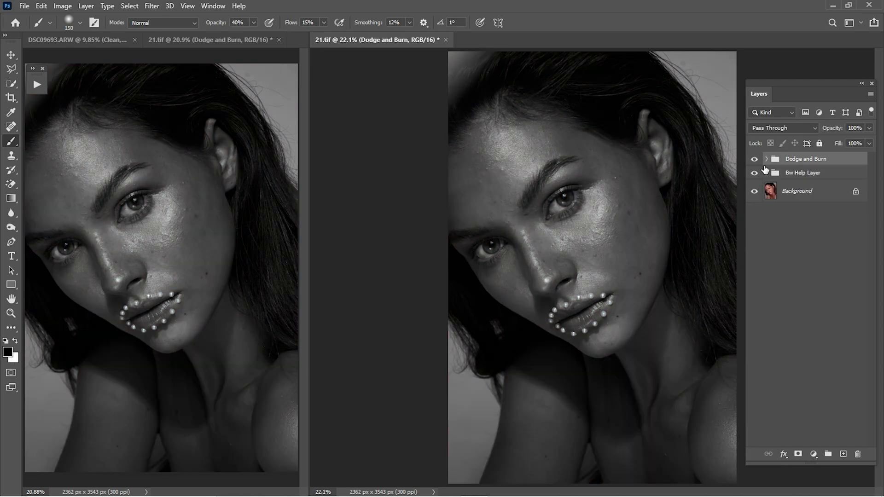
Hide the Bw Help Layer and check the effect of the Dodge and Burn group in colour, leaving the group visible
click(755, 173)
click(754, 160)
click(754, 159)
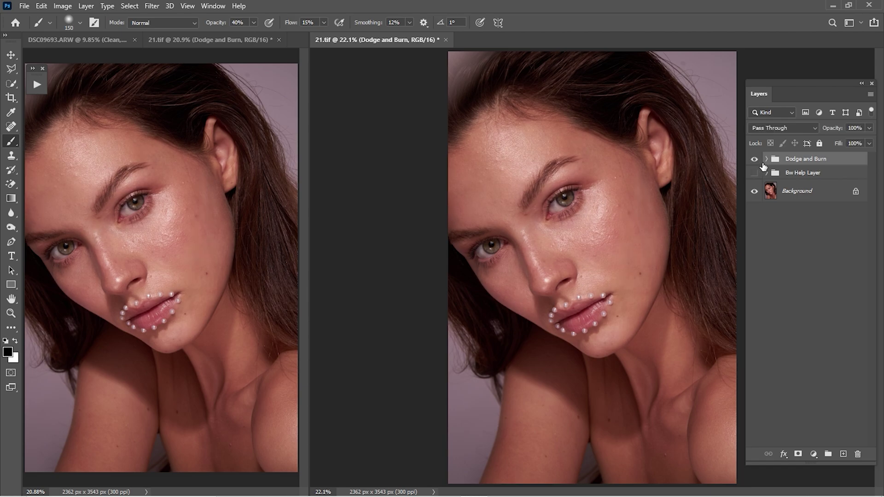
click(754, 159)
key(z)
drag(679, 229, 682, 229)
key(b)
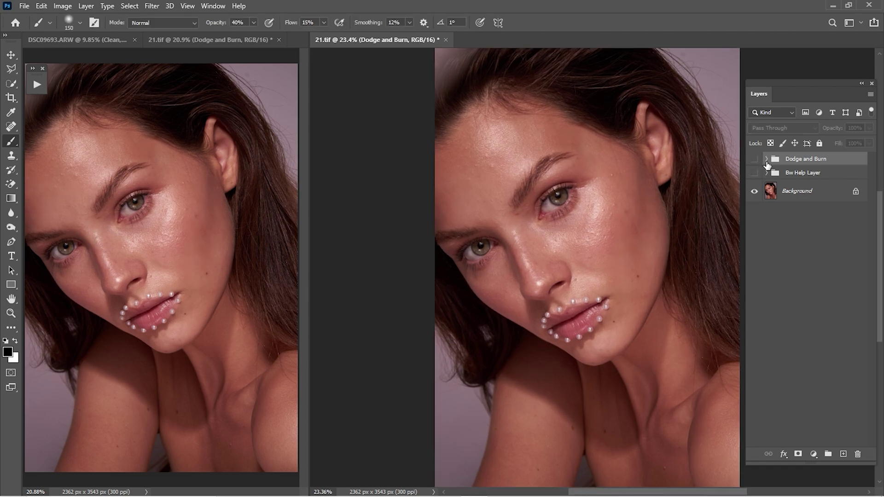
click(754, 159)
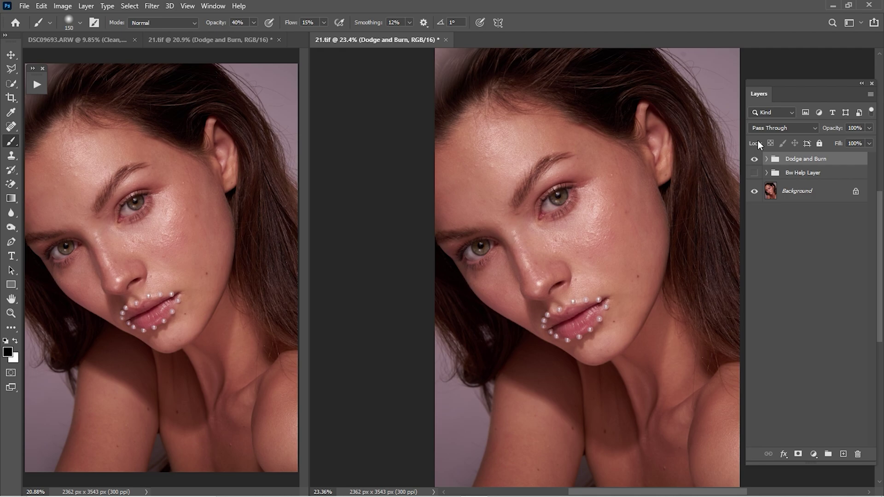
Show the Bw Help Layer, select the Dodge layer's mask and ready the brush for close-up work on the nose
click(754, 173)
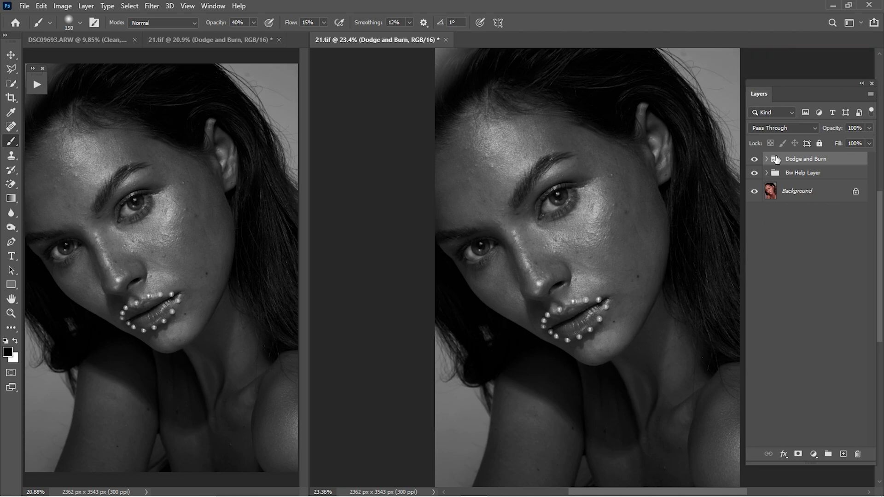
click(766, 158)
click(804, 200)
key(z)
mouse_move(542, 262)
mouse_down()
mouse_move(595, 311)
mouse_move(602, 348)
mouse_up()
key(b)
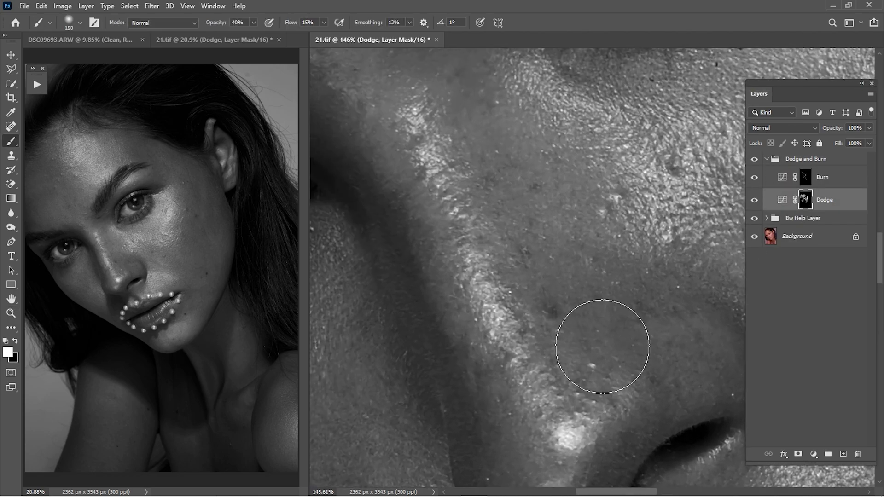
Reduce the brush to 15 px and dodge the small dark spots along the side of the nose
key(bracketleft)
key(bracketleft)
key(bracketleft)
key(bracketleft)
key(bracketleft)
key(bracketleft)
key(bracketleft)
key(bracketleft)
key(bracketleft)
key(bracketleft)
key(bracketleft)
key(bracketleft)
key(bracketright)
key(bracketright)
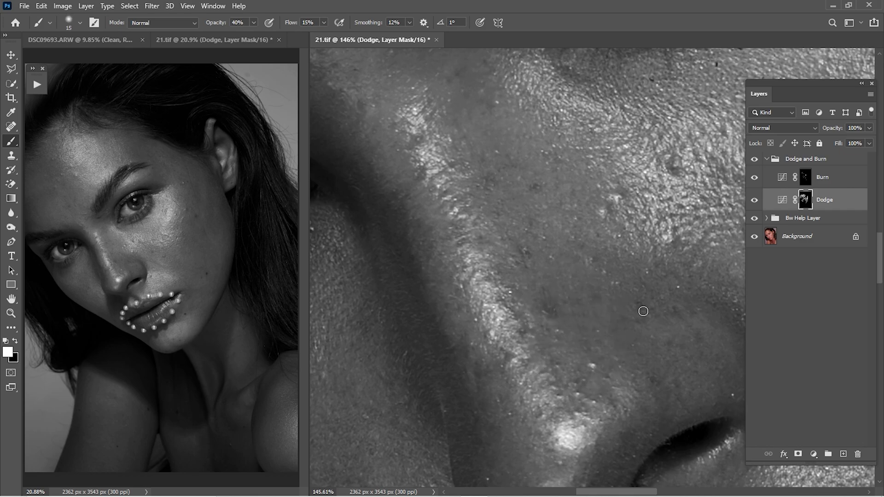
Raise the brush opacity to 60% and dodge the small dark spots on the cheek beside the nose
drag(695, 308, 588, 300)
drag(577, 150, 575, 212)
scroll(576, 212, right, 3)
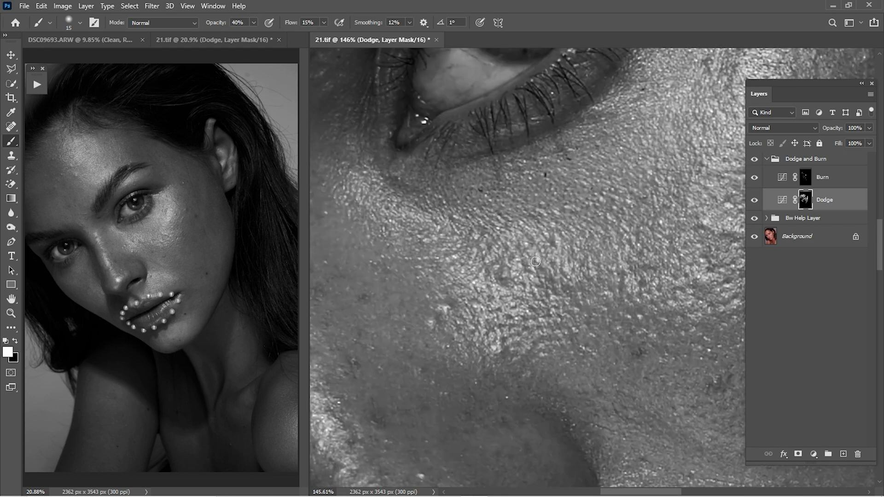
scroll(562, 283, right, 2)
key(6)
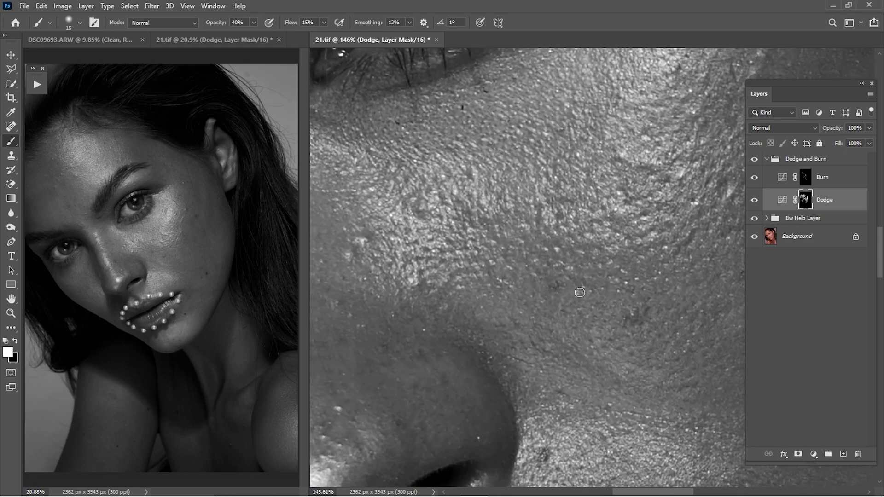
scroll(650, 318, right, 2)
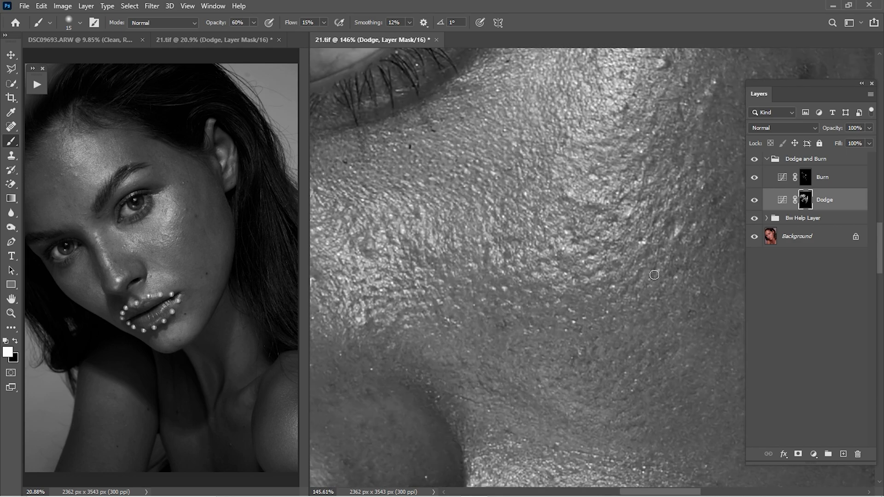
Dodge the dark skin texture on the cheek below the eye, refining the brush from 15 to 9 px
scroll(622, 277, up, 2)
key(bracketleft)
key(bracketleft)
key(bracketright)
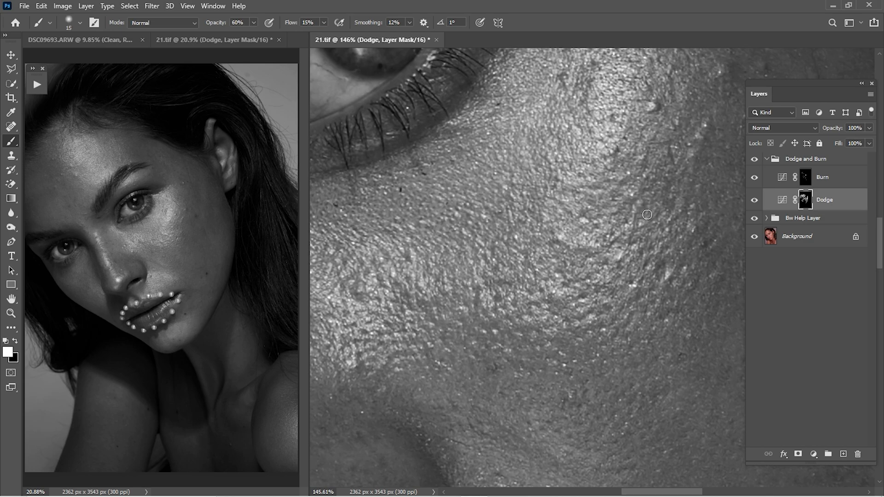
drag(673, 224, 620, 314)
key(bracketleft)
key(bracketleft)
key(bracketleft)
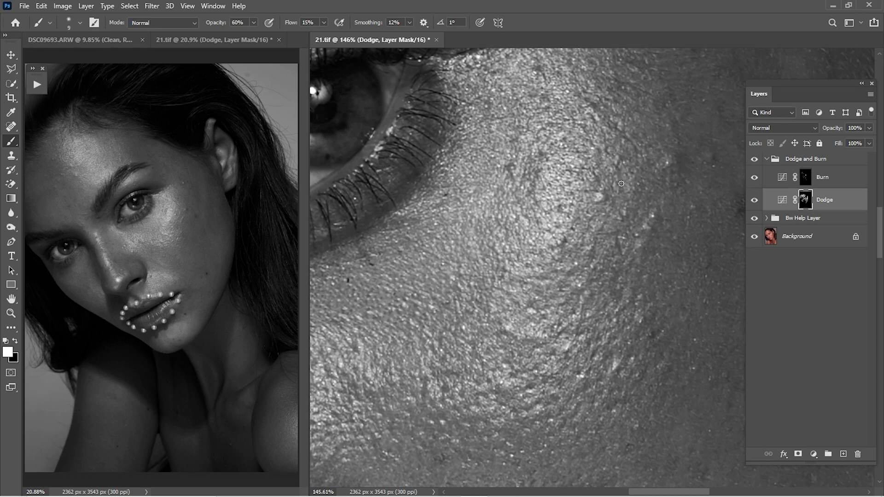
Enlarge the brush to 15 px and dodge the dark spot on the outer cheek near the hairline
key(bracketright)
key(bracketright)
key(bracketright)
drag(686, 161, 618, 249)
key(bracketright)
key(bracketright)
key(bracketleft)
key(bracketleft)
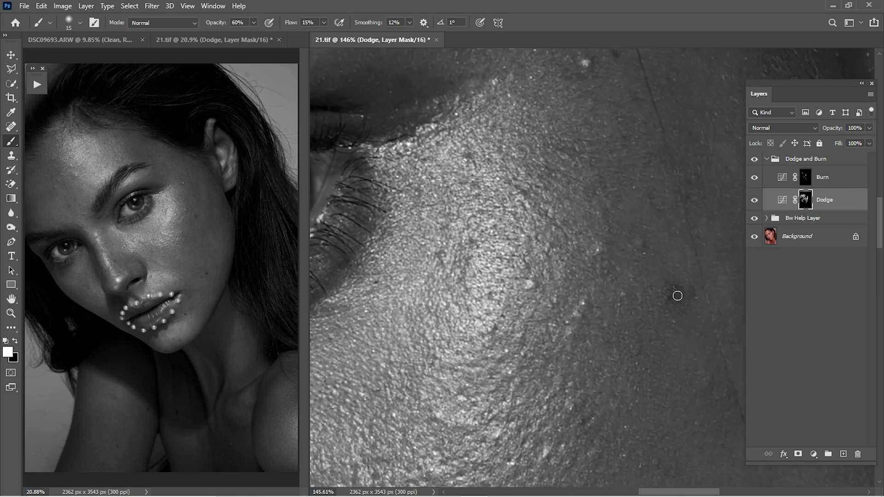
mouse_move(682, 292)
mouse_down()
mouse_move(692, 294)
mouse_move(677, 297)
mouse_up()
key(bracketright)
Dodge the remaining dark patches between the outer cheek and the temple, readjusting the brush to 15 px
key(bracketleft)
key(bracketleft)
key(bracketleft)
key(bracketright)
key(bracketright)
scroll(478, 166, up, 3)
scroll(497, 188, down, 2)
scroll(497, 188, right, 1)
key(bracketleft)
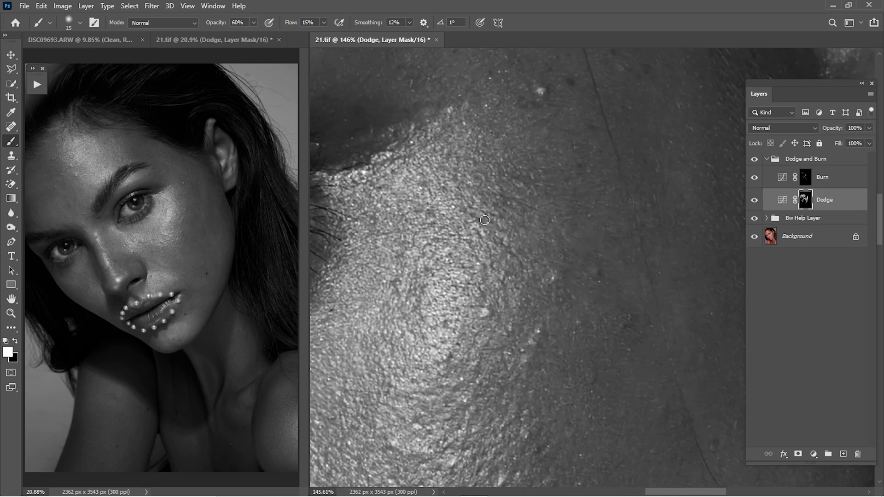
Enlarge the brush to 20 px and check the temple and forehead for dark spots, from the eyebrow's outer end to between the brows
key(bracketright)
drag(554, 108, 561, 225)
drag(405, 186, 615, 236)
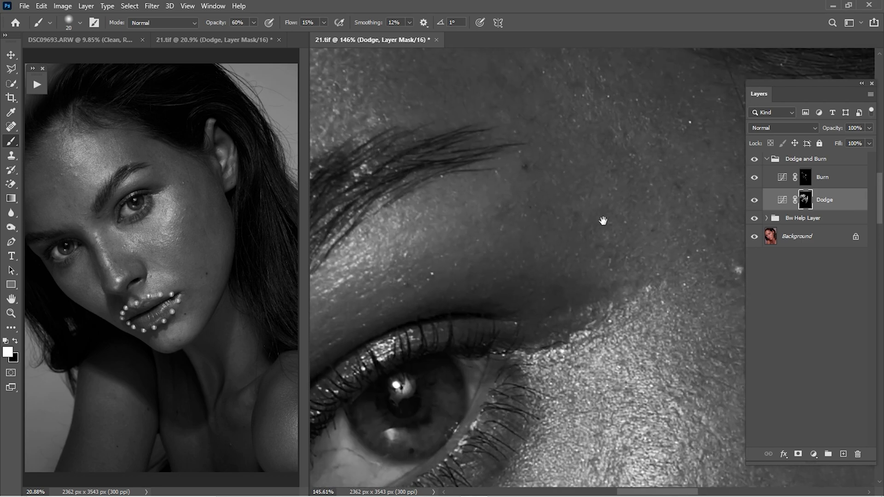
drag(576, 92, 591, 244)
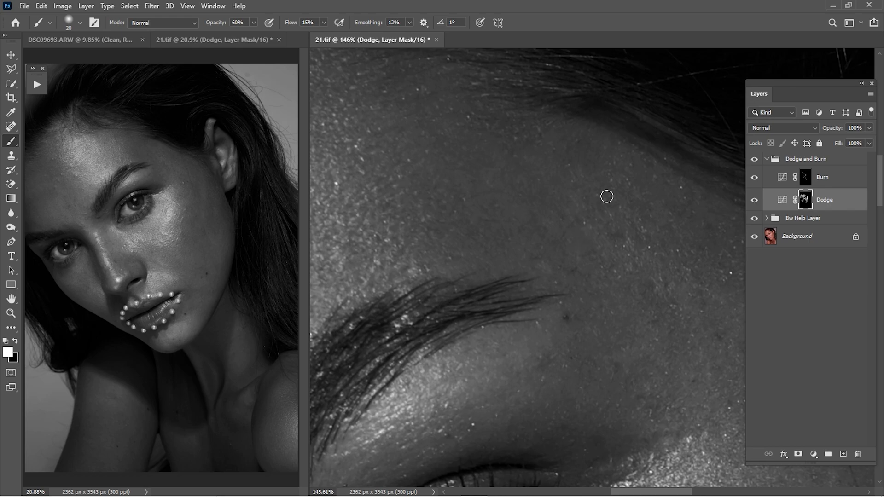
drag(466, 183, 620, 216)
scroll(620, 216, down, 2)
scroll(619, 217, left, 2)
drag(454, 299, 632, 267)
drag(439, 409, 462, 233)
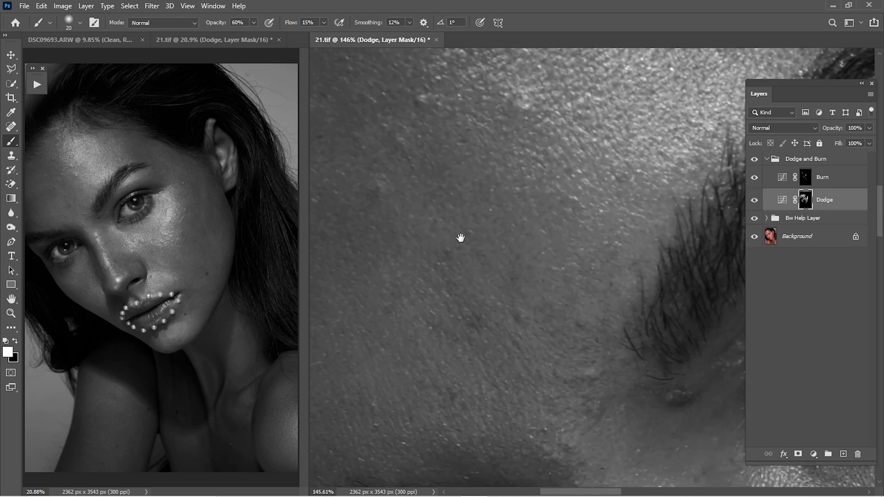
scroll(462, 234, left, 2)
scroll(462, 234, up, 1)
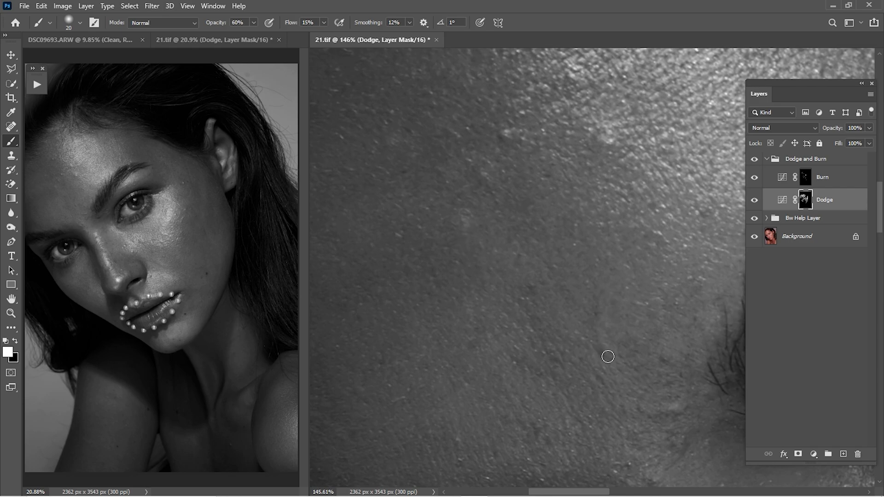
Check the forehead, upper eyelid and skin around the eyebrow's outer end for remaining dark spots
drag(645, 305, 589, 247)
mouse_move(605, 155)
mouse_down()
mouse_move(594, 217)
mouse_move(552, 258)
mouse_up()
drag(644, 262, 476, 183)
drag(617, 230, 478, 235)
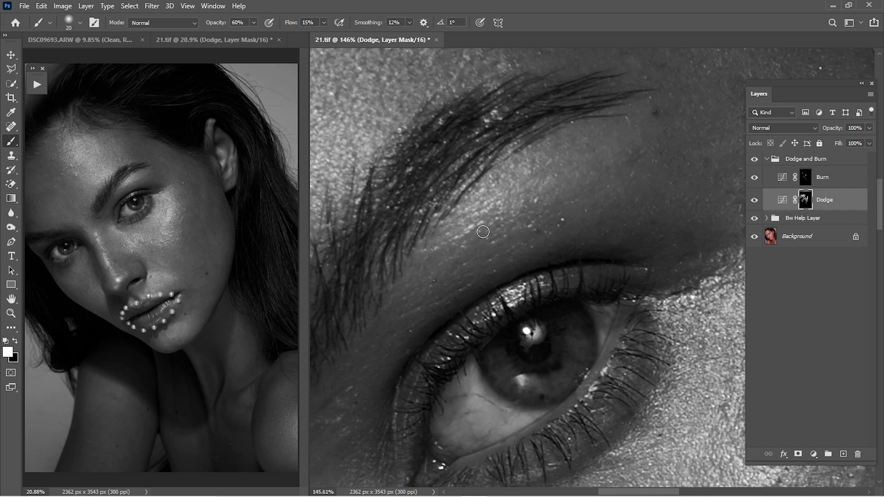
drag(628, 159, 562, 221)
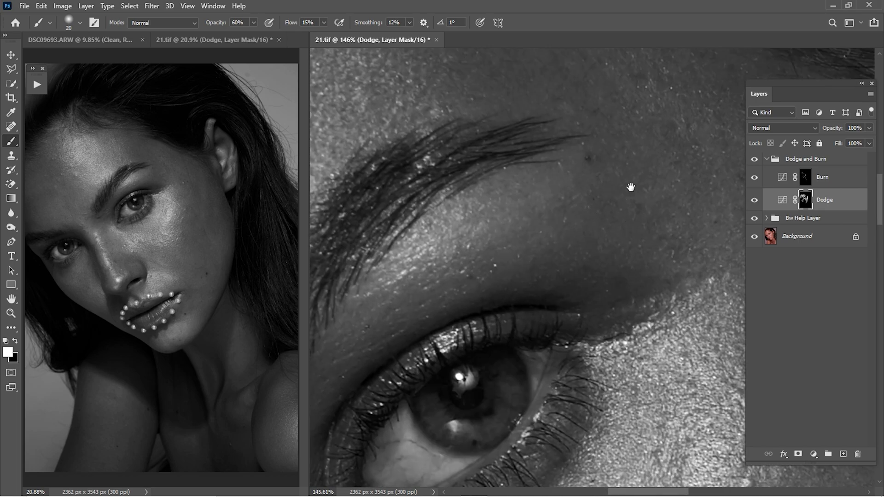
scroll(635, 193, up, 2)
scroll(636, 194, right, 2)
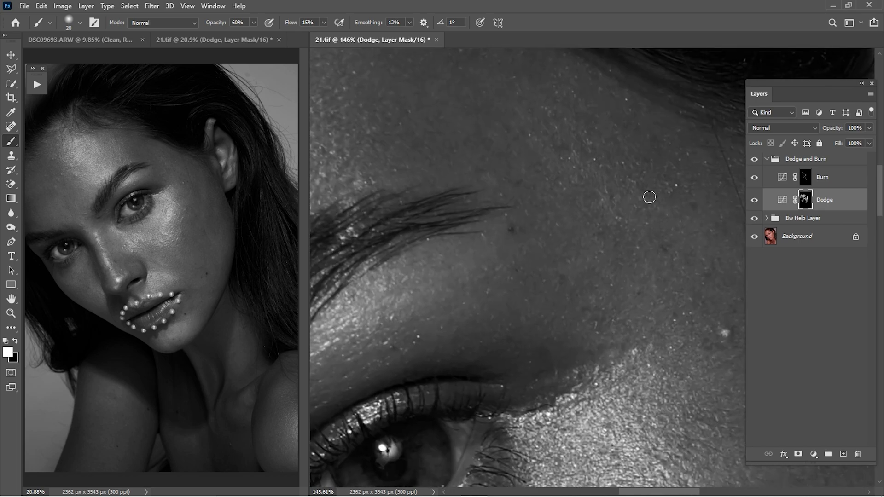
scroll(570, 151, down, 3)
scroll(570, 150, right, 1)
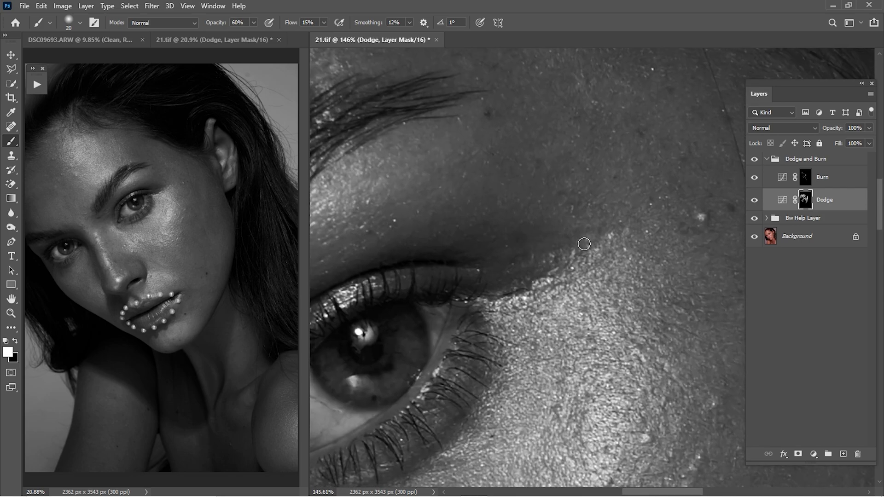
Examine the cheek from the eye's outer corner down to the side of the nose for remaining dark spots
scroll(557, 276, down, 4)
scroll(557, 276, right, 1)
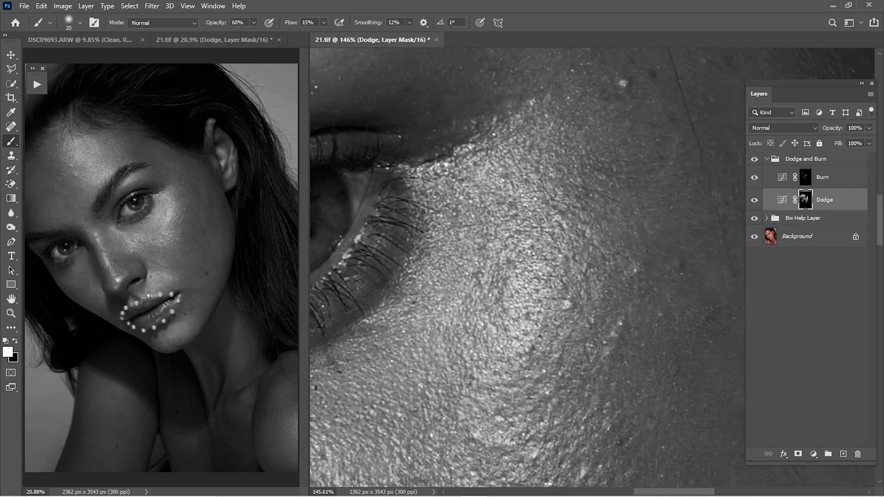
scroll(524, 272, down, 3)
scroll(524, 272, right, 1)
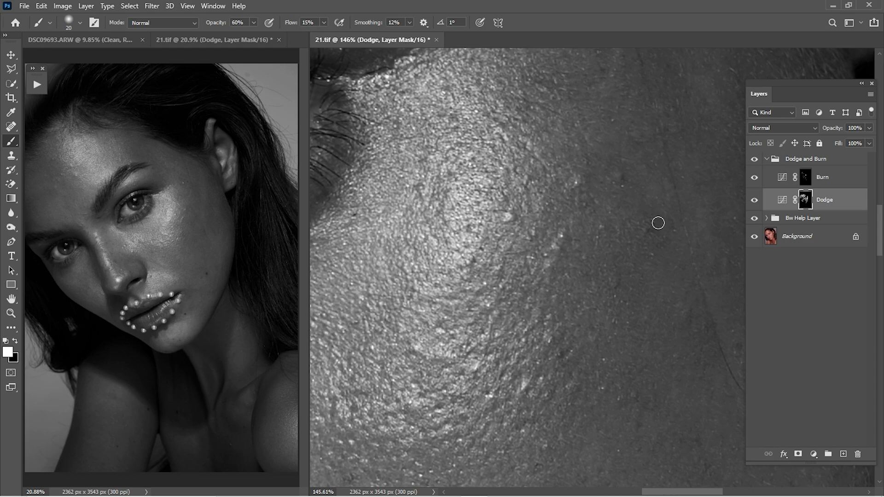
scroll(562, 276, down, 4)
scroll(506, 271, left, 2)
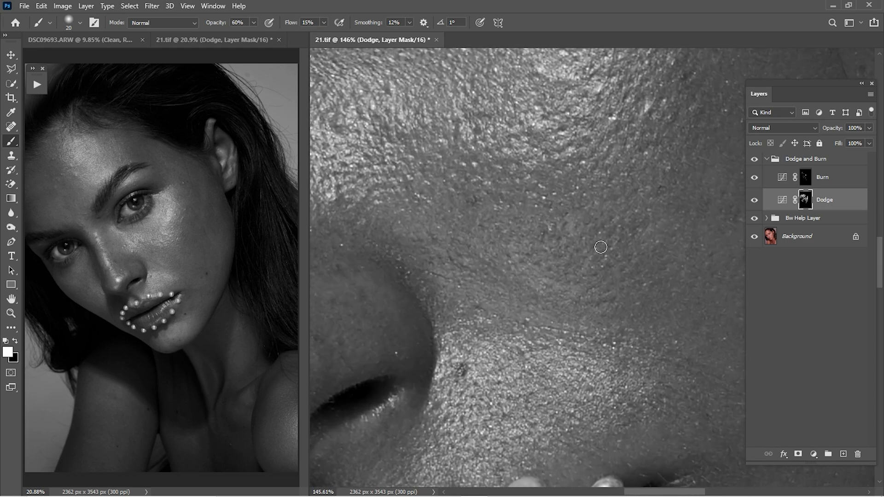
scroll(604, 246, up, 1)
scroll(604, 246, left, 2)
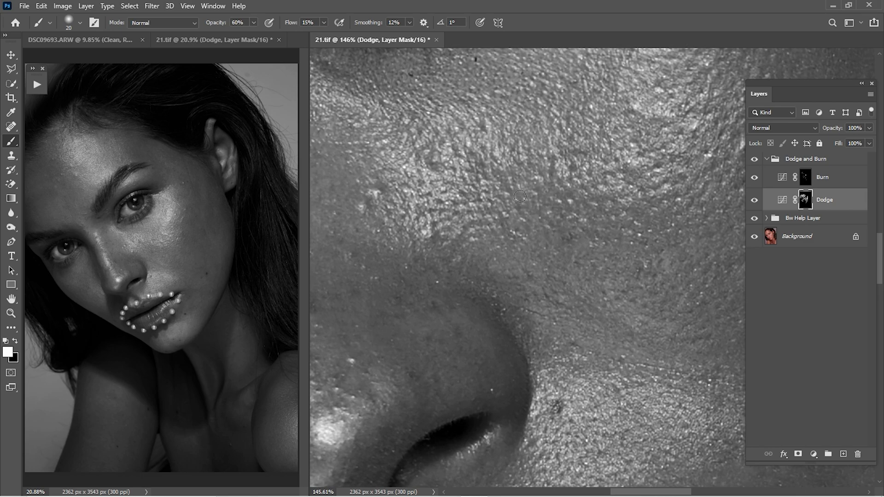
scroll(526, 197, up, 2)
scroll(527, 221, left, 2)
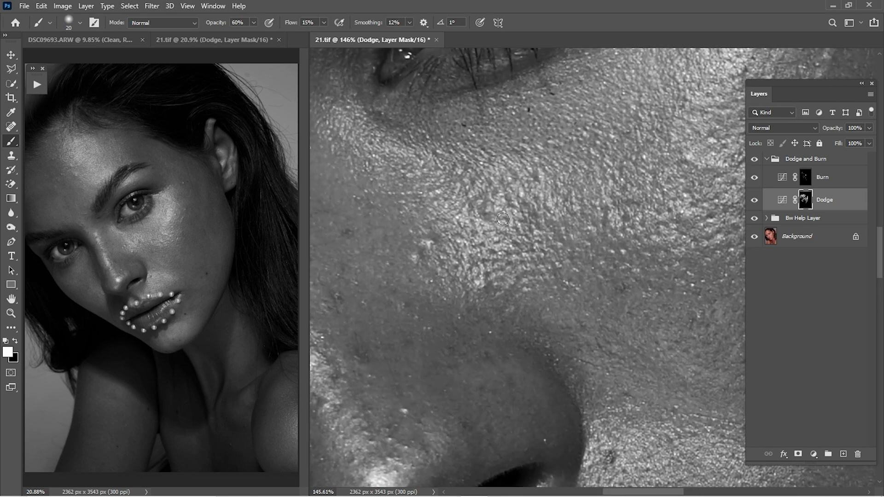
Reduce the brush to 15 px and dodge the dark spot on the cheek beside the nostril
key(bracketleft)
key(bracketleft)
key(bracketright)
key(bracketright)
scroll(502, 227, left, 3)
drag(503, 227, 530, 199)
scroll(523, 296, down, 3)
scroll(523, 296, right, 2)
scroll(543, 285, right, 3)
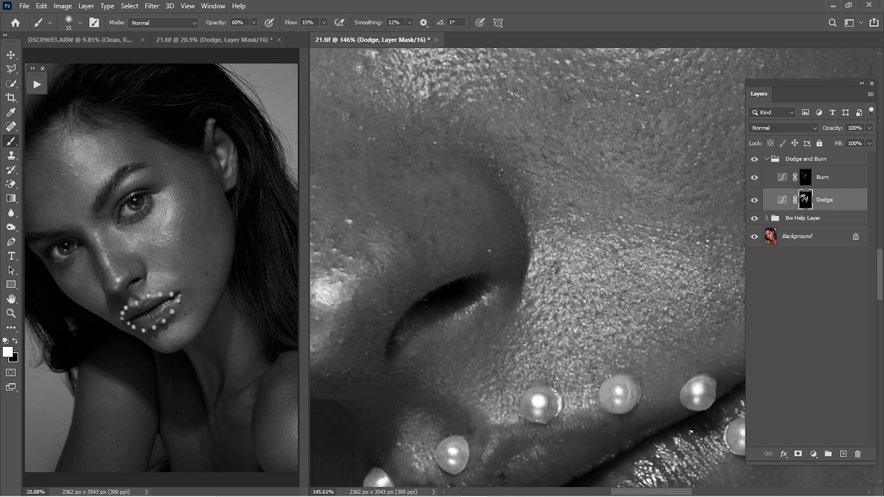
mouse_move(568, 355)
mouse_down()
mouse_move(532, 257)
mouse_move(568, 176)
mouse_move(543, 167)
mouse_up()
Enlarge the brush to 80 px and dodge the shadowed skin around the mouth and chin
key(bracketright)
key(bracketright)
key(bracketright)
key(bracketright)
key(bracketright)
key(bracketleft)
scroll(469, 251, left, 3)
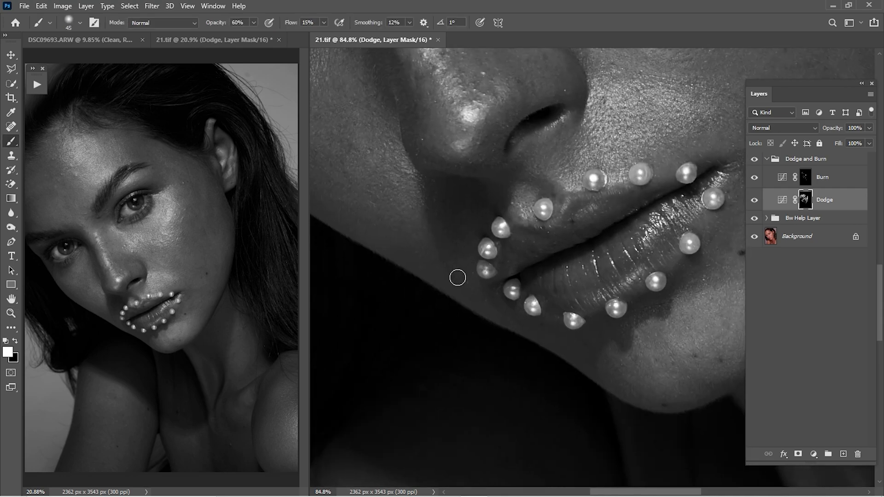
key(bracketright)
key(bracketright)
key(bracketright)
key(bracketright)
scroll(573, 233, right, 5)
scroll(573, 232, down, 2)
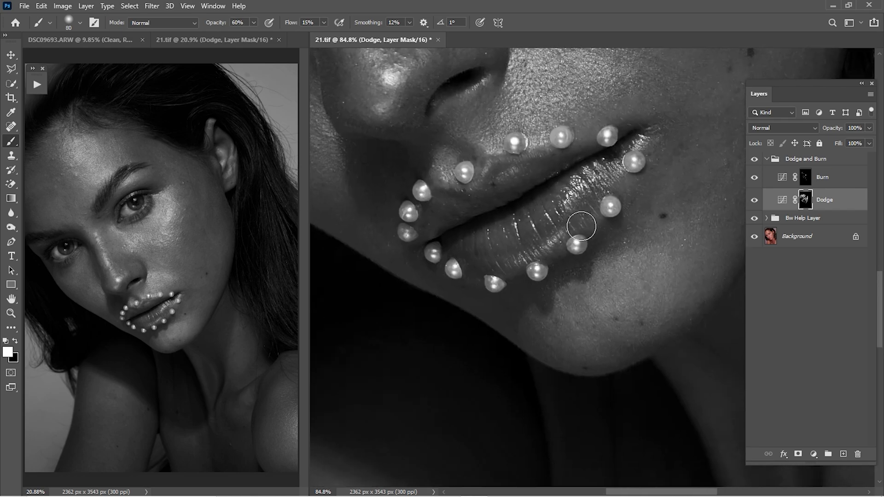
drag(598, 211, 523, 311)
mouse_move(520, 238)
mouse_down()
mouse_move(507, 307)
mouse_move(551, 335)
mouse_up()
Reduce the brush to 15 px and dodge the dark spots on the cheek beyond the corner of the mouth
key(bracketleft)
key(bracketleft)
key(bracketleft)
key(bracketleft)
key(z)
key(b)
key(o)
key(b)
key(bracketleft)
key(bracketleft)
key(bracketleft)
key(bracketleft)
key(bracketleft)
key(bracketleft)
key(bracketleft)
key(bracketleft)
key(bracketleft)
key(bracketleft)
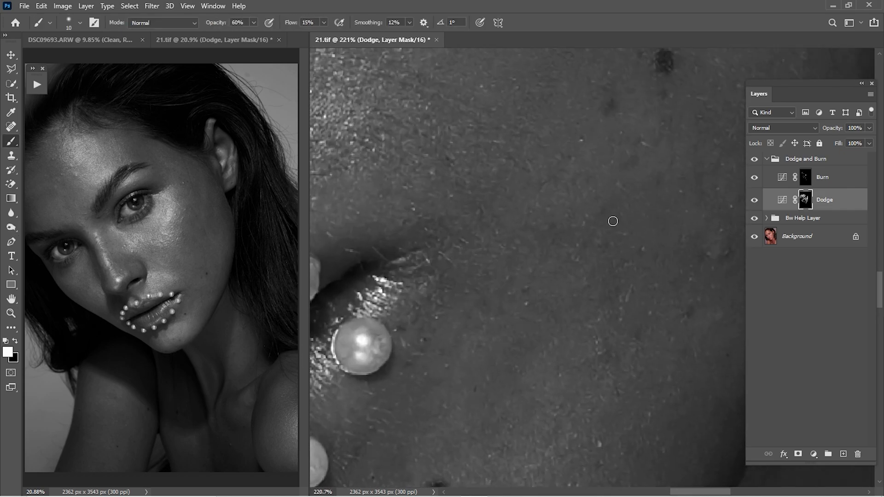
key(bracketright)
drag(617, 219, 540, 302)
drag(564, 229, 531, 307)
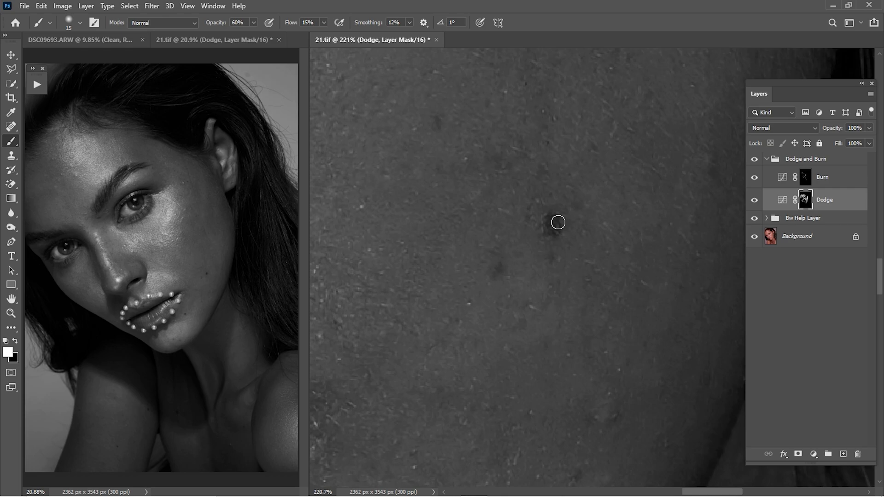
Dodge the faint dark spots on the cheek above the mole
scroll(477, 233, up, 3)
scroll(477, 233, left, 1)
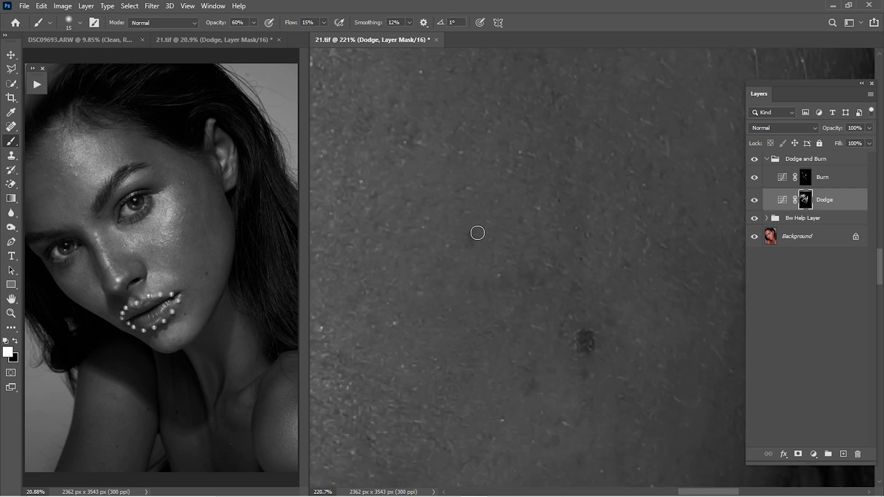
drag(617, 130, 553, 260)
key(z)
drag(572, 196, 477, 260)
mouse_move(514, 111)
mouse_down()
mouse_move(496, 231)
mouse_move(511, 264)
mouse_up()
Enlarge the brush to 500 px for broad dodging over the neck, chest and upper arm
key(])
drag(527, 373, 453, 205)
key(])
key(])
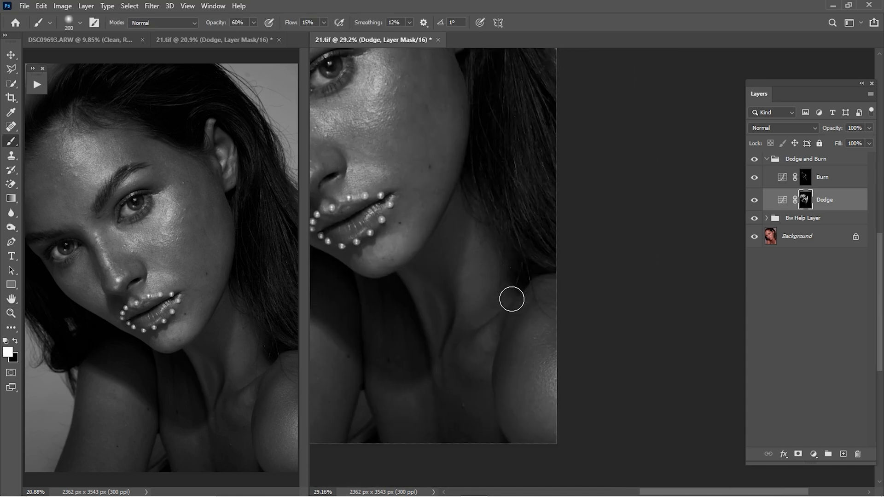
key(bracketright)
key(bracketright)
key(bracketright)
key(bracketright)
scroll(524, 304, down, 3)
scroll(537, 316, left, 5)
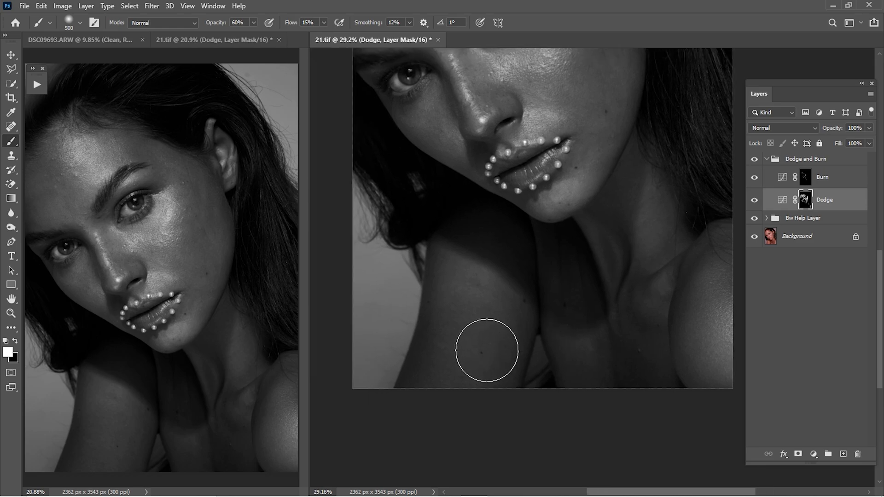
Reduce the brush to 300 px for broad dodging over the face
key([)
drag(614, 183, 565, 382)
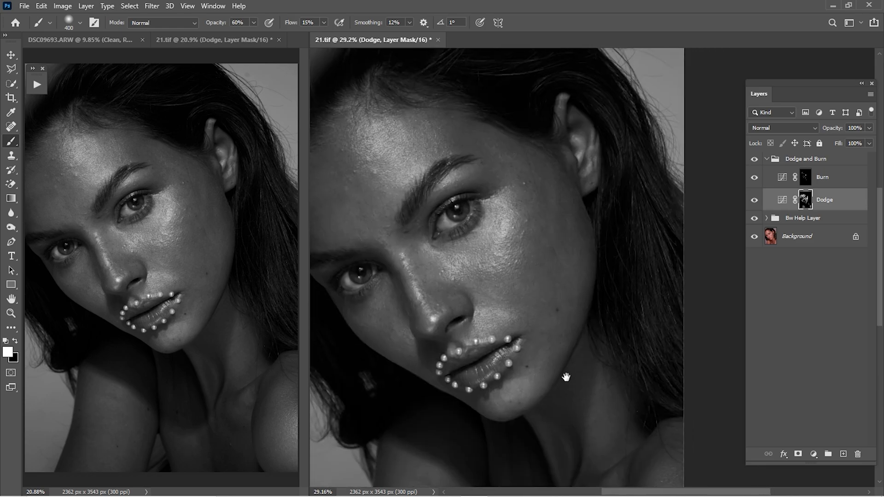
drag(456, 202, 528, 271)
key([)
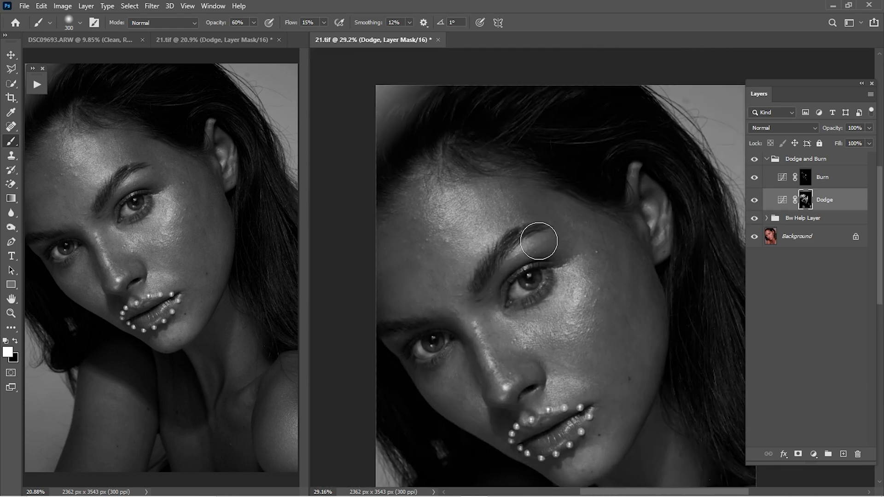
Fit the whole portrait in view and hide the Bw Help Layer to return to colour
key(ctrl+0)
click(755, 229)
click(754, 229)
click(754, 218)
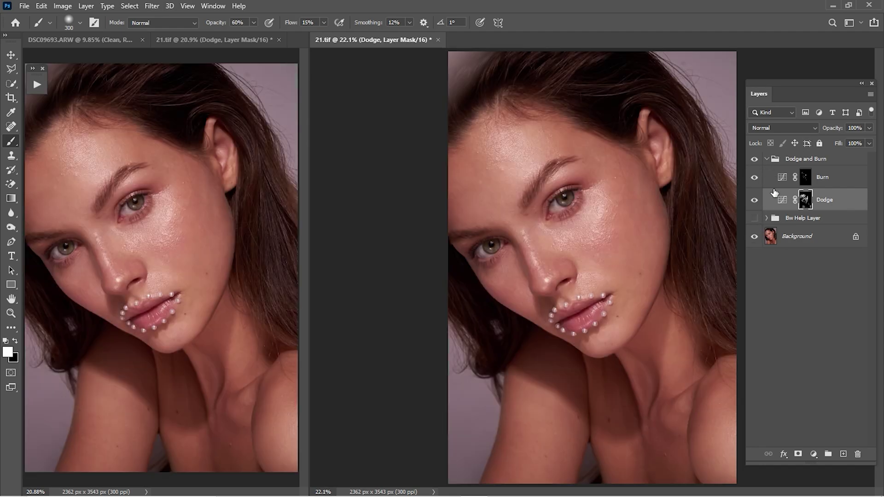
Collapse the Dodge and Burn group and compare the portrait with and without it, in black and white and in colour
click(766, 159)
click(754, 159)
click(754, 173)
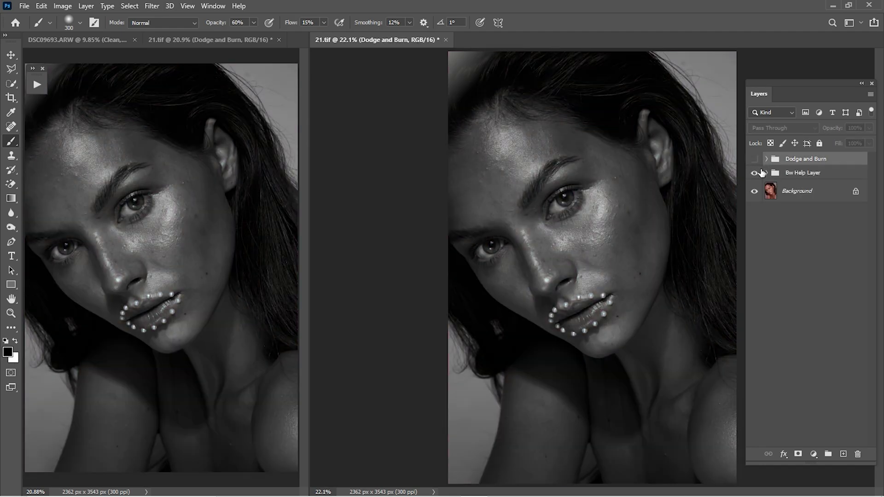
click(758, 174)
click(754, 159)
click(757, 174)
click(757, 175)
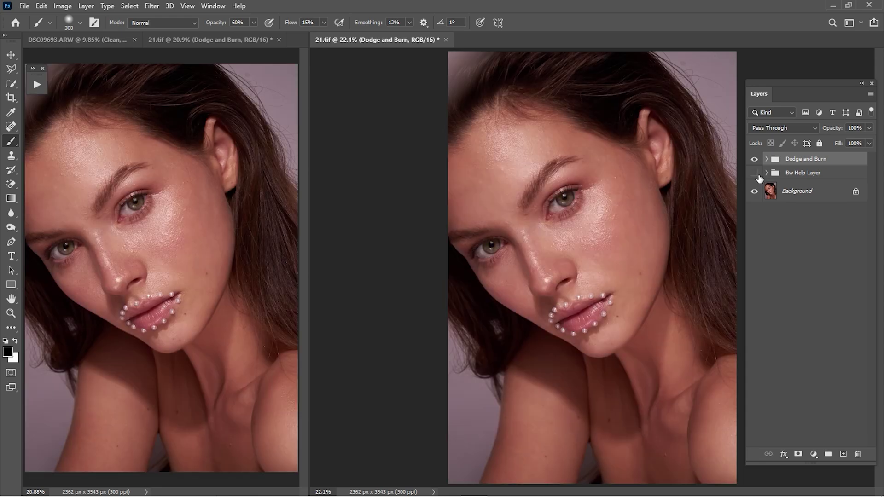
Show the Bw Help Layer and toggle the Dodge and Burn group to compare the skin in black and white
click(757, 174)
click(754, 159)
click(754, 158)
click(754, 159)
click(753, 158)
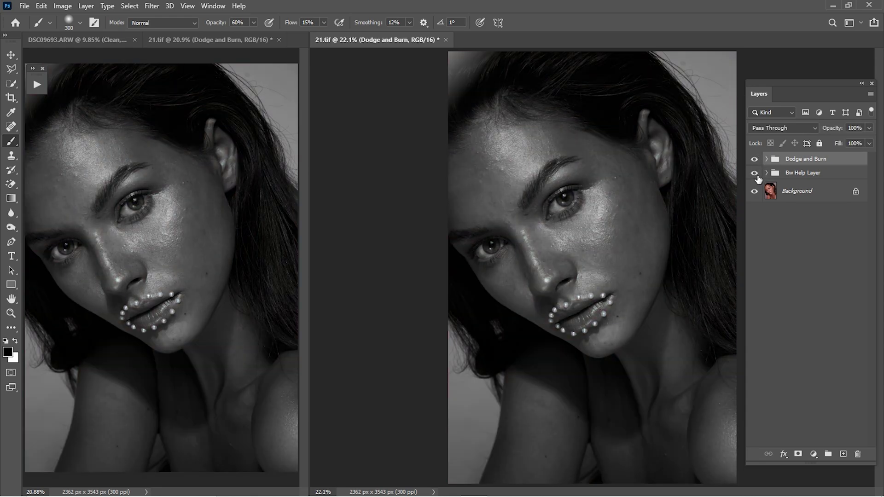
Hide the Bw Help Layer and toggle the Dodge and Burn group to compare the retouch in colour
click(757, 174)
click(754, 159)
click(758, 161)
click(759, 160)
click(760, 160)
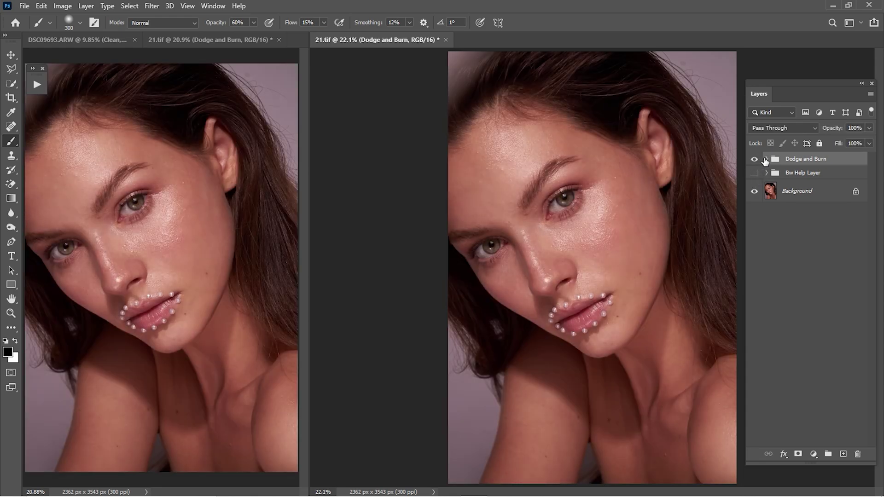